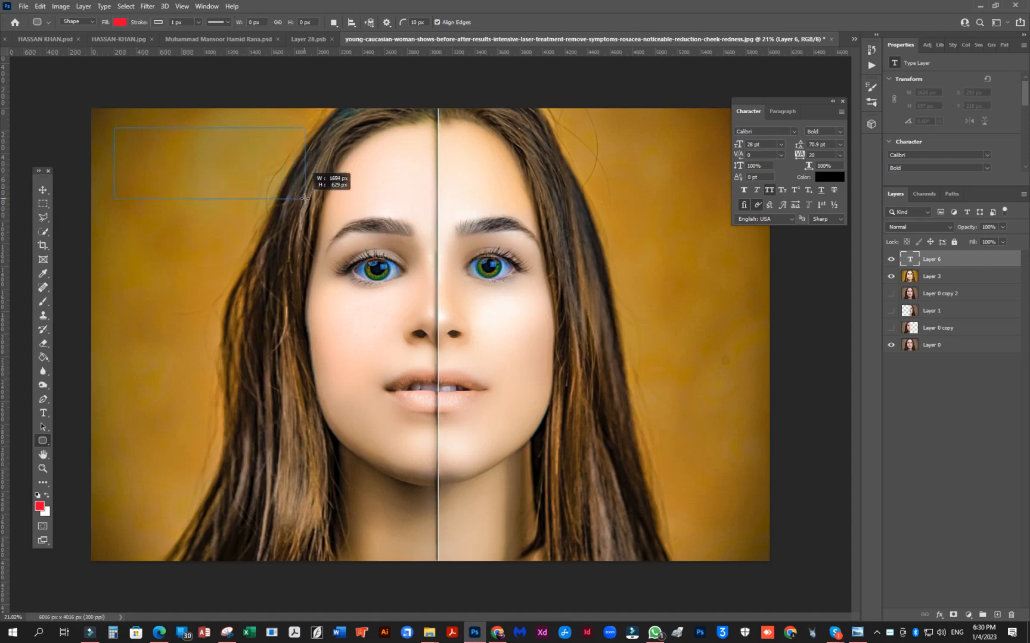
# Step: Set the new rounded rectangle's fill to a bright yellow, fine-tuning its hue in the color picker
pyautogui.click(121, 22)
pyautogui.click(55, 79)
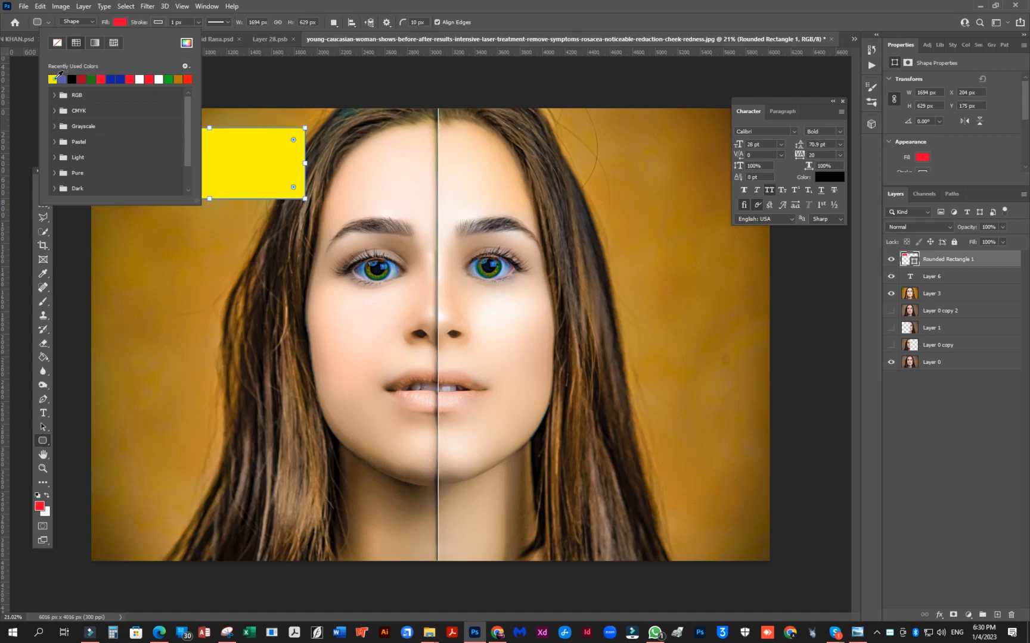
pyautogui.click(182, 47)
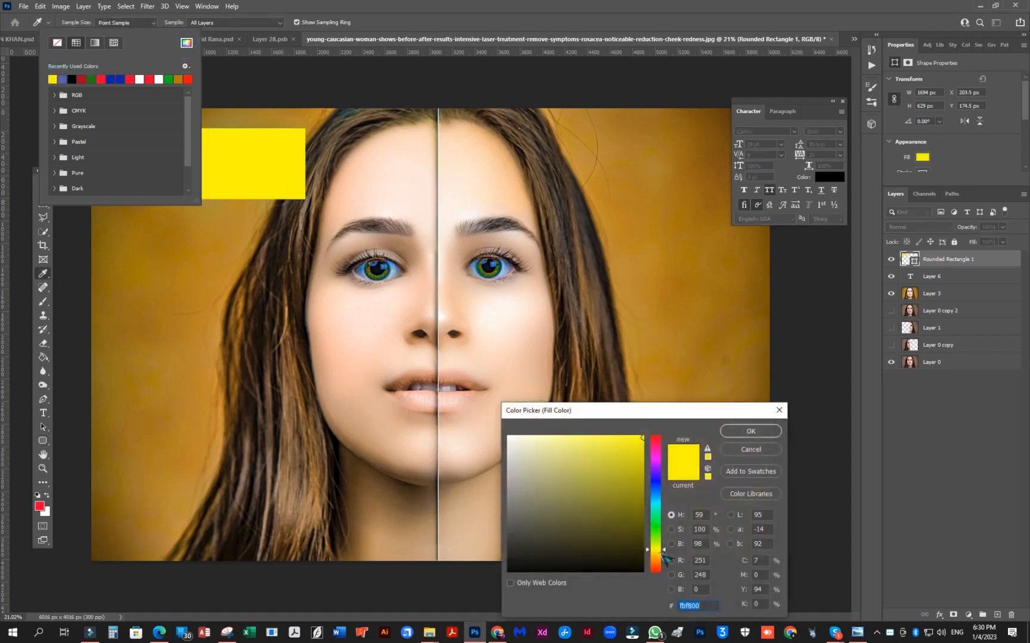
pyautogui.click(657, 553)
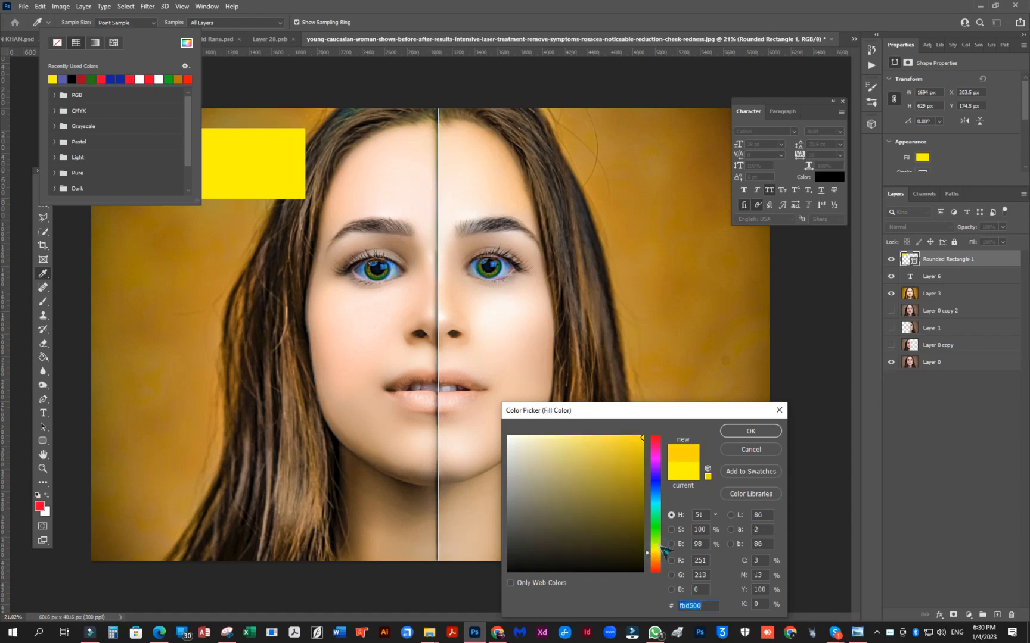
pyautogui.click(657, 548)
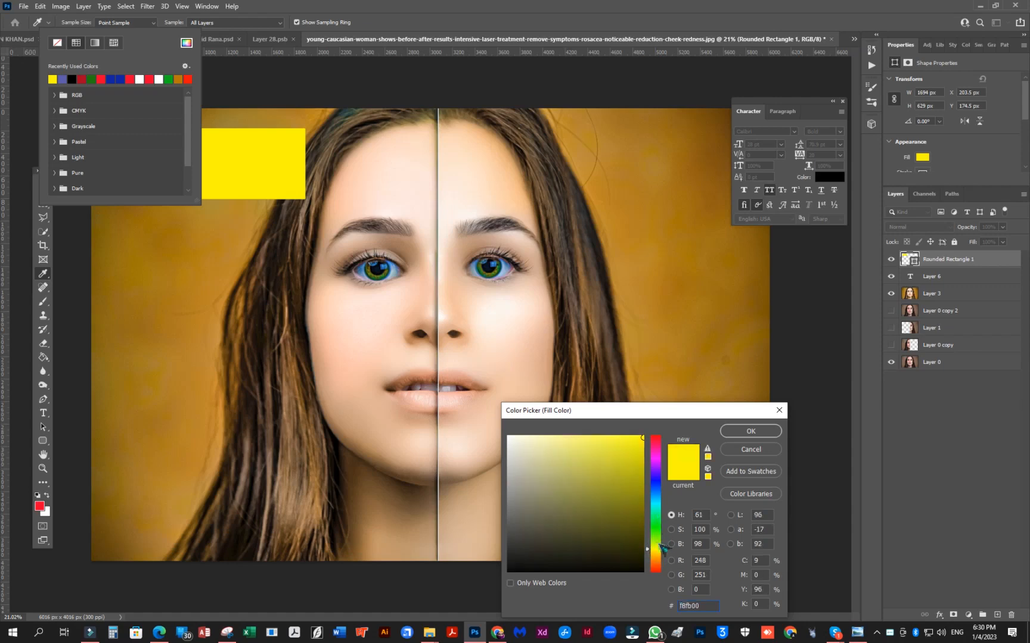
pyautogui.click(659, 550)
pyautogui.click(750, 430)
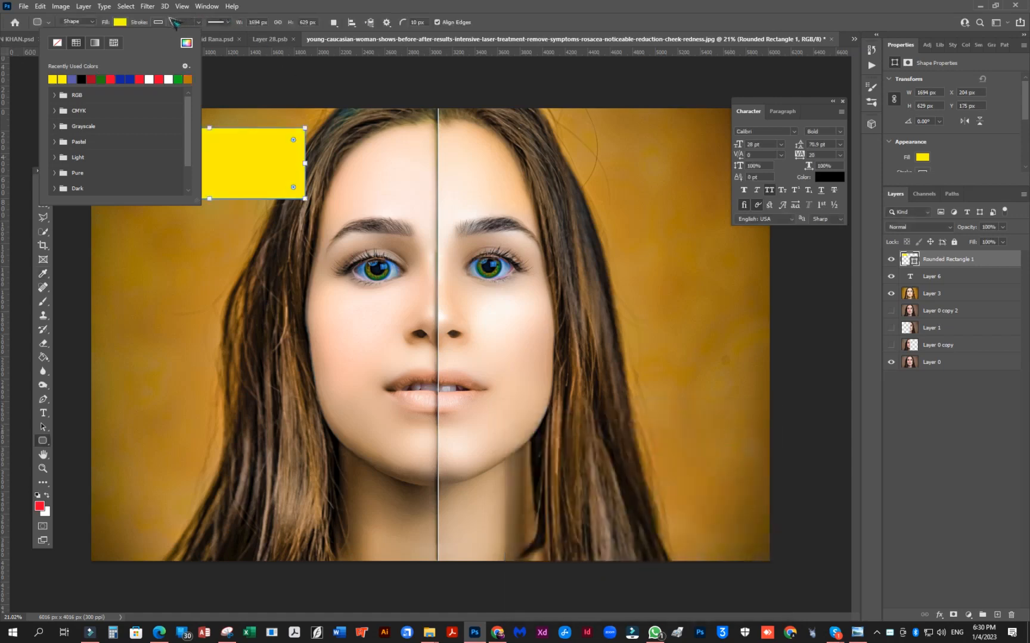
# Step: Increase the corner radius of the yellow rectangle so that all four corners are strongly rounded
pyautogui.click(171, 24)
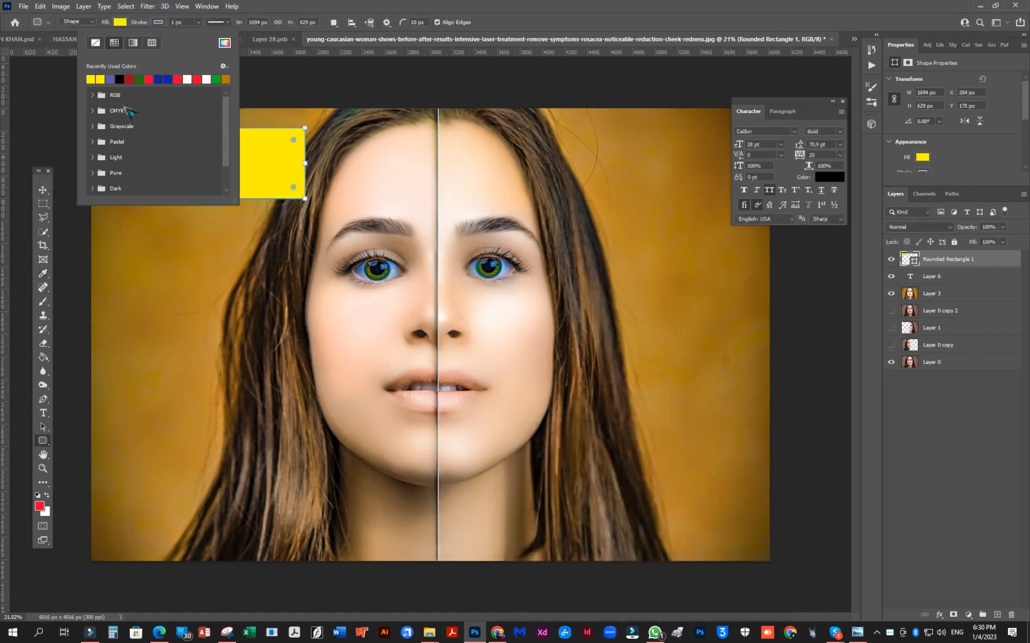
pyautogui.click(48, 195)
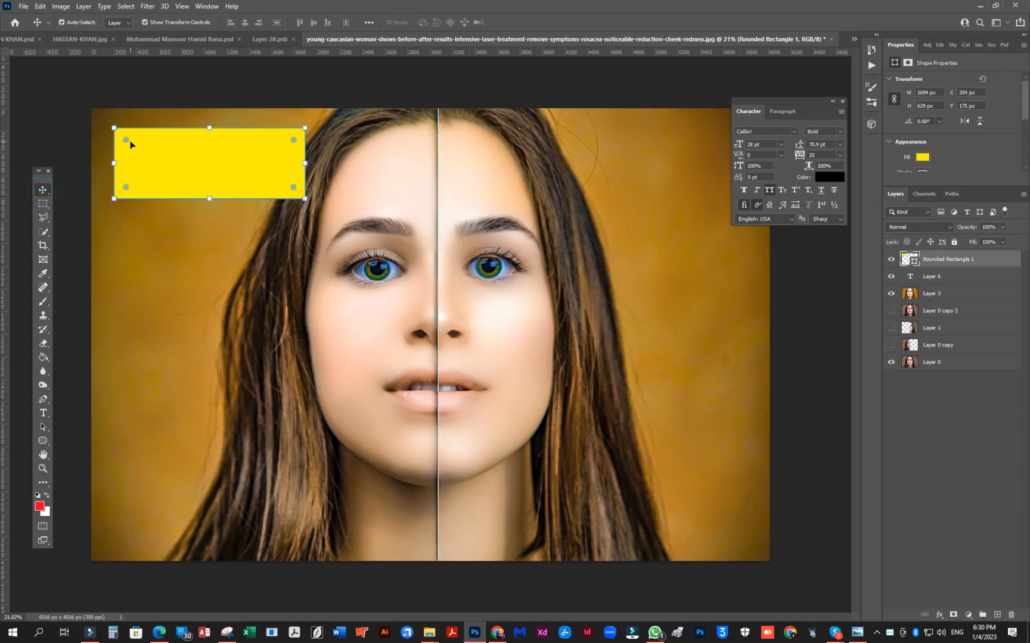
pyautogui.moveTo(125, 140); pyautogui.dragTo(137, 151)
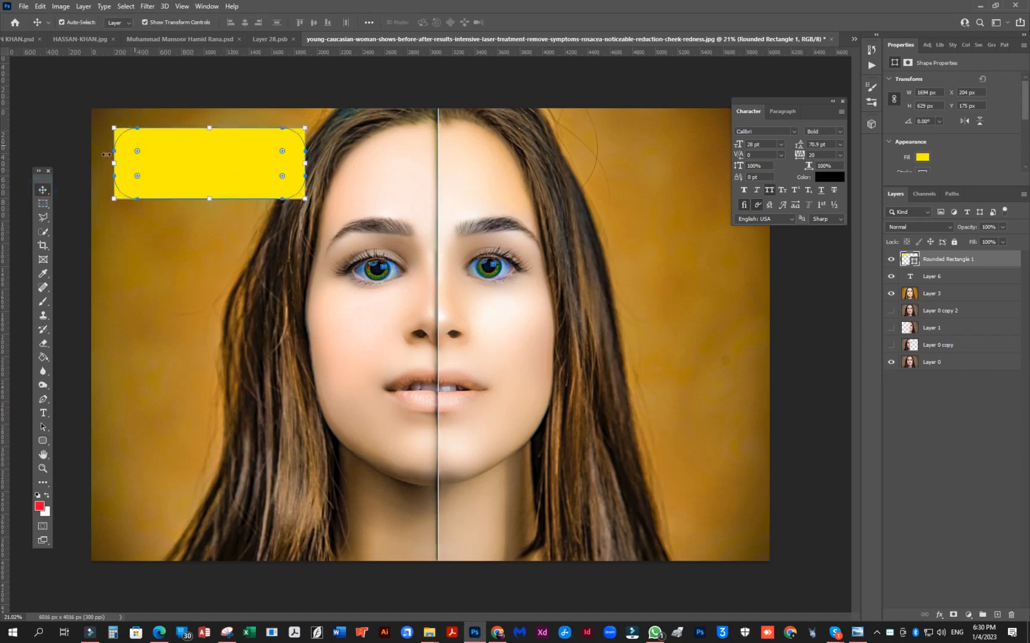
pyautogui.click(49, 190)
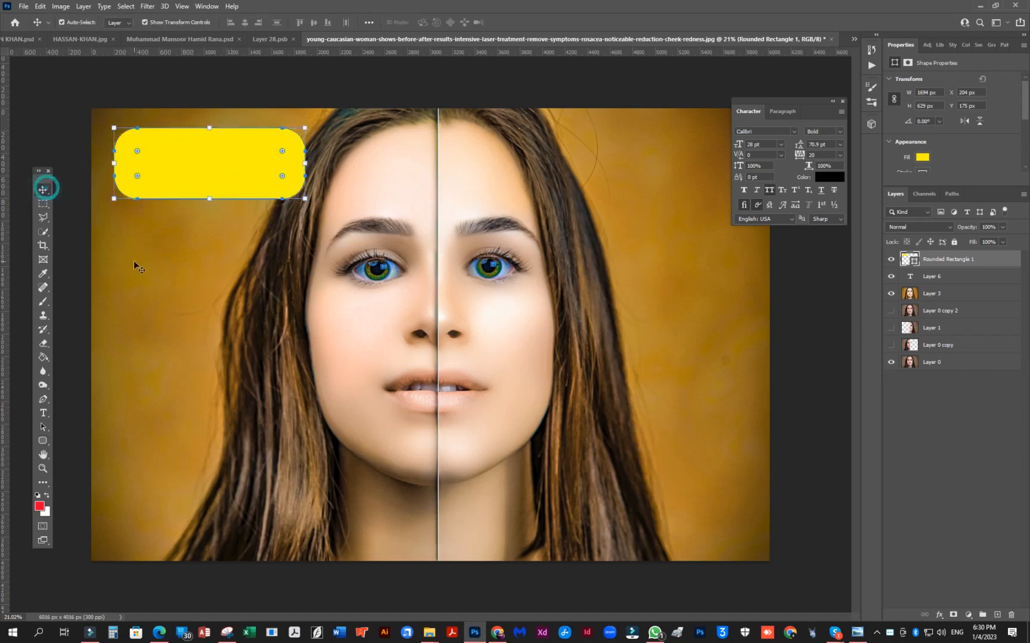
pyautogui.click(134, 260)
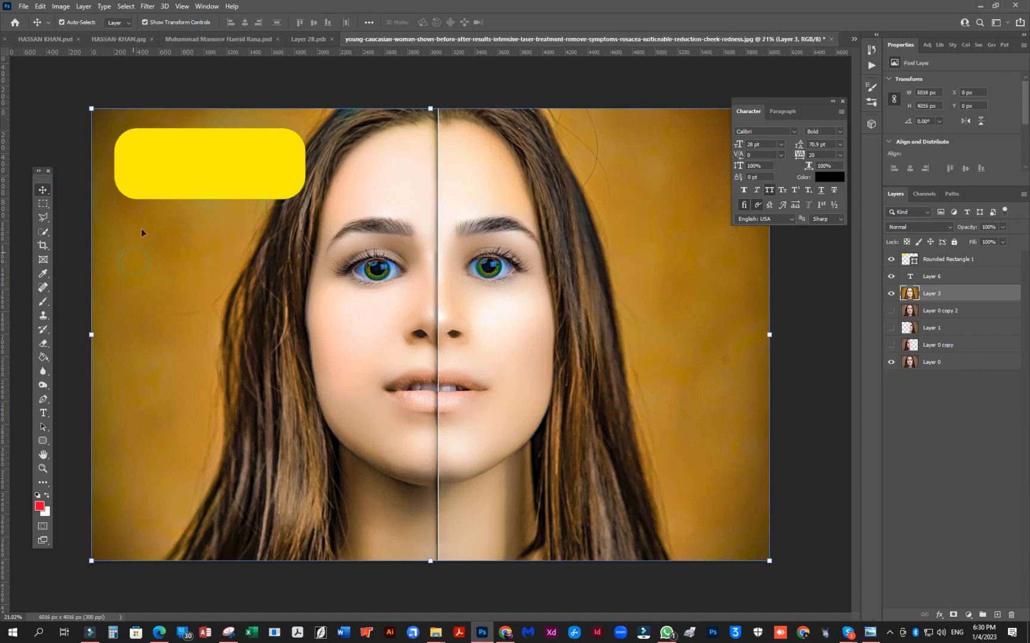
# Step: Give the yellow rounded rectangle a black stroke 10 px wide
pyautogui.click(195, 165)
pyautogui.scroll(-1, 950, 156)
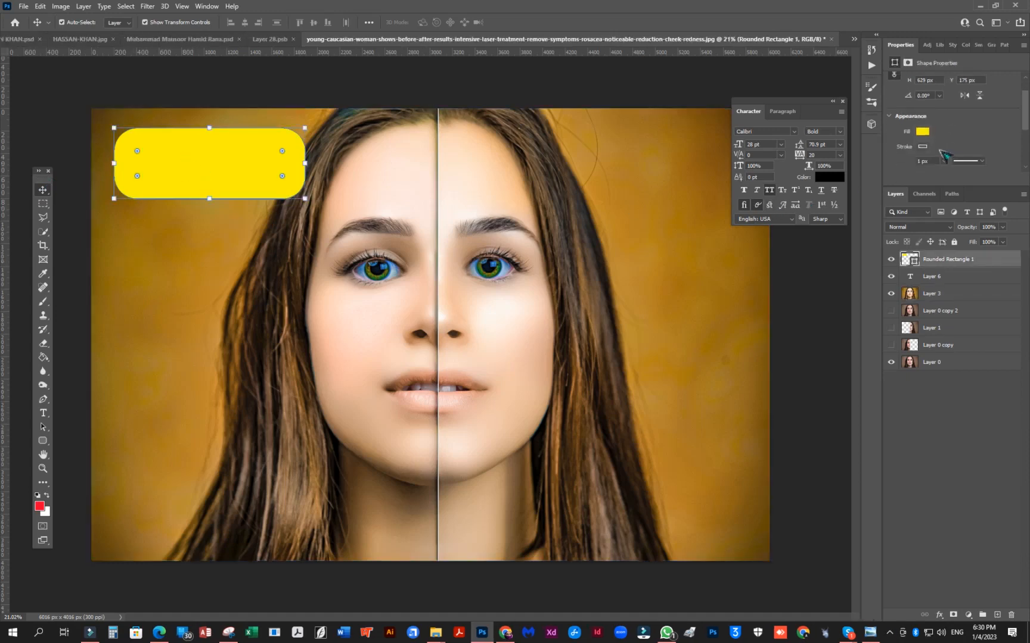
pyautogui.click(927, 148)
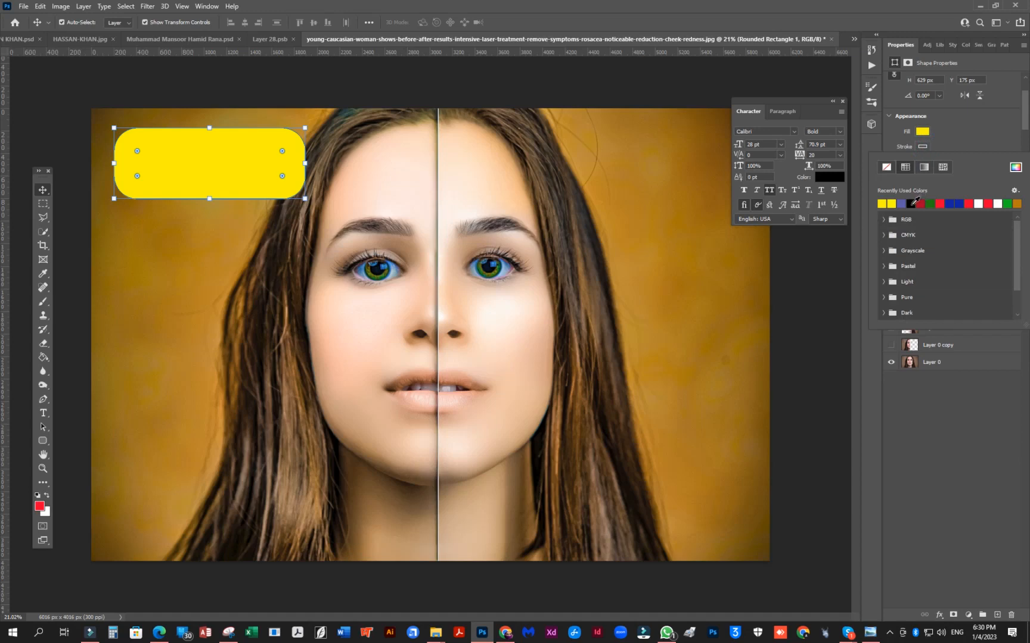
pyautogui.click(911, 204)
pyautogui.press('Return')
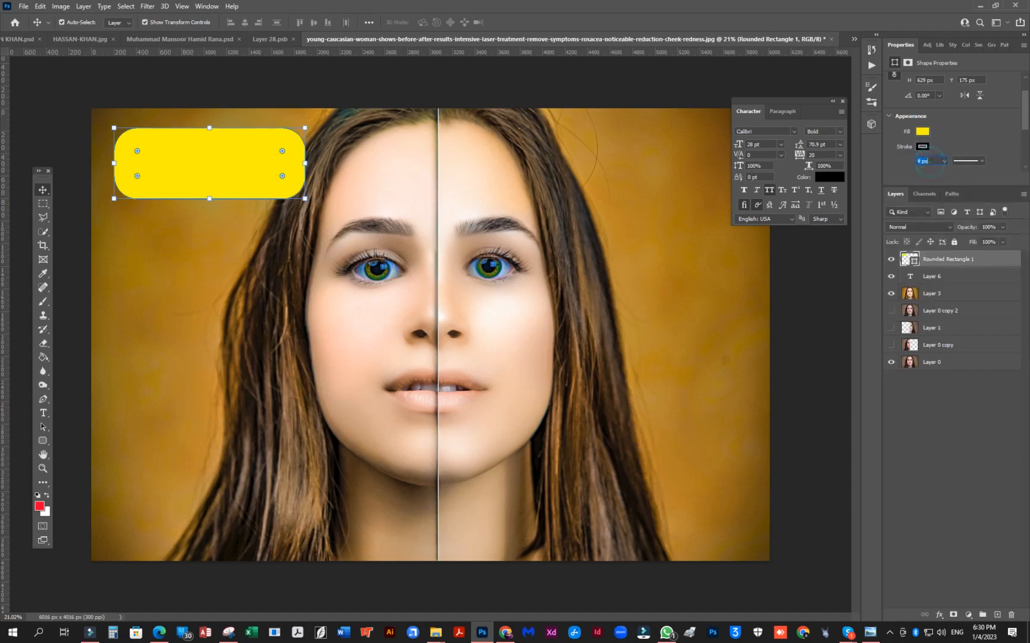
pyautogui.write('3')
pyautogui.press('Return')
pyautogui.press('Down')
pyautogui.press('Return')
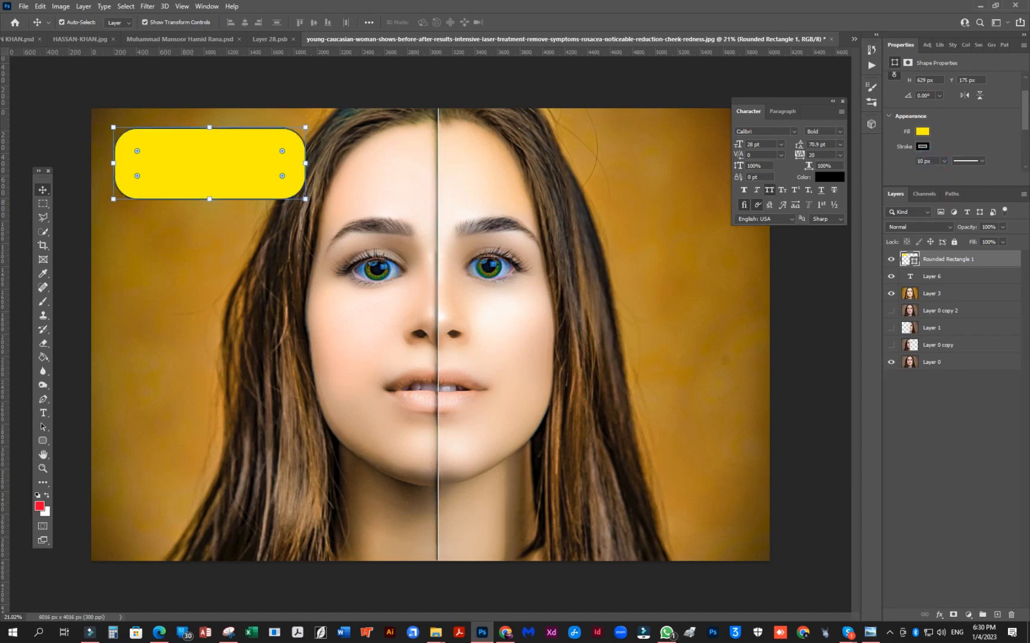
pyautogui.click(178, 230)
# Step: Add a text layer below the yellow shape reading "BEFORE AND AFTER FACE PHOTOS" and "PICTURES & ROYALTY" on two lines
pyautogui.scroll(3, 179, 175)
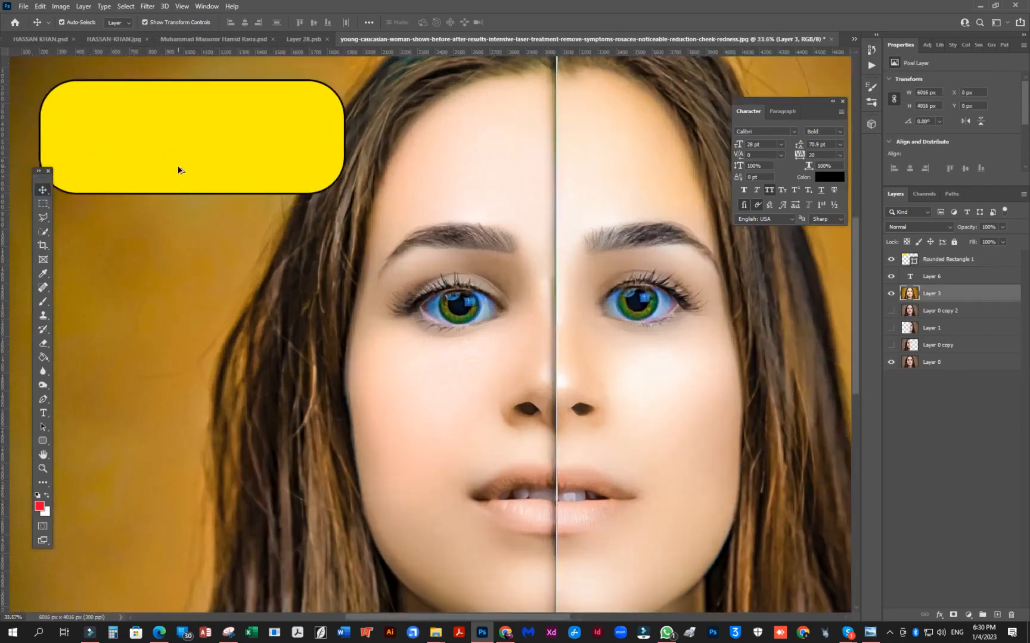
pyautogui.click(43, 413)
pyautogui.click(146, 263)
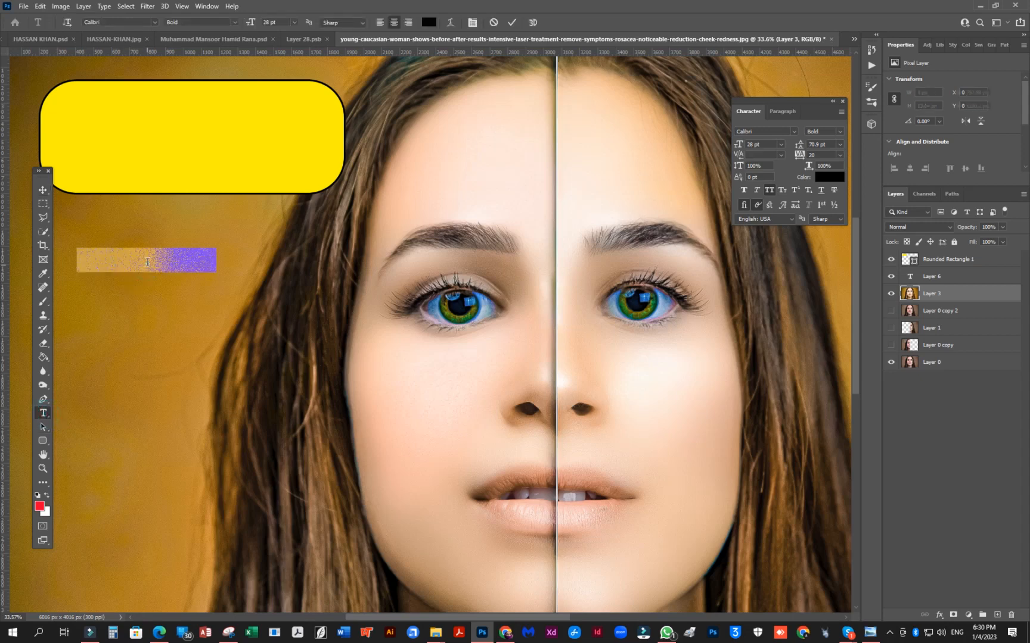
pyautogui.write('BEFORE AND AFTER FACE PHOTOS PICTURES & ROYALTY')
pyautogui.hotkey('ctrl', 'Return')
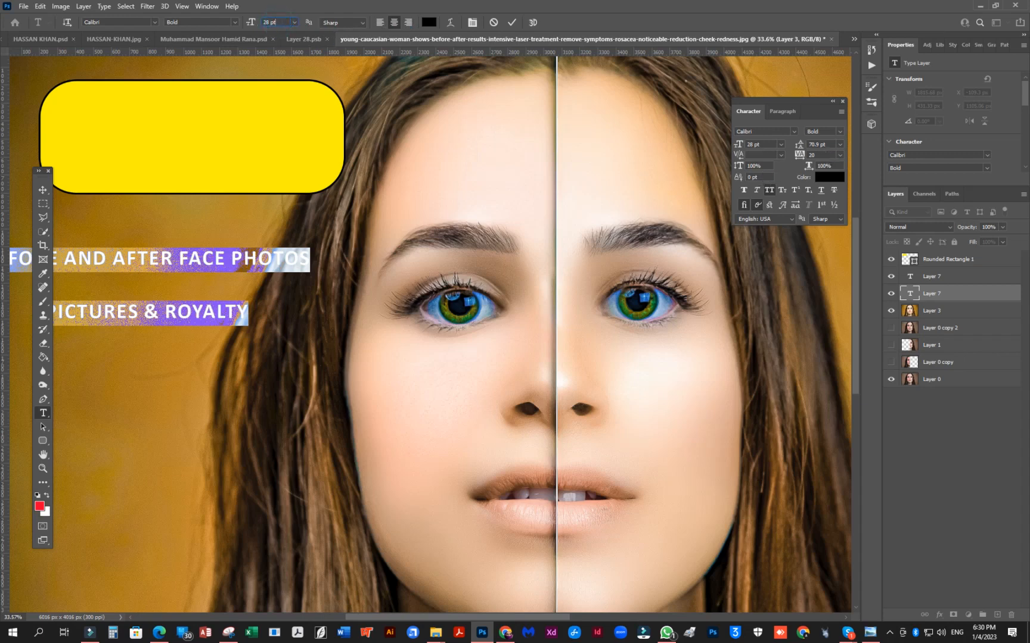
# Step: Set the tracking of the two-line text to 0
pyautogui.press('Down')
pyautogui.press('Down')
pyautogui.press('Down')
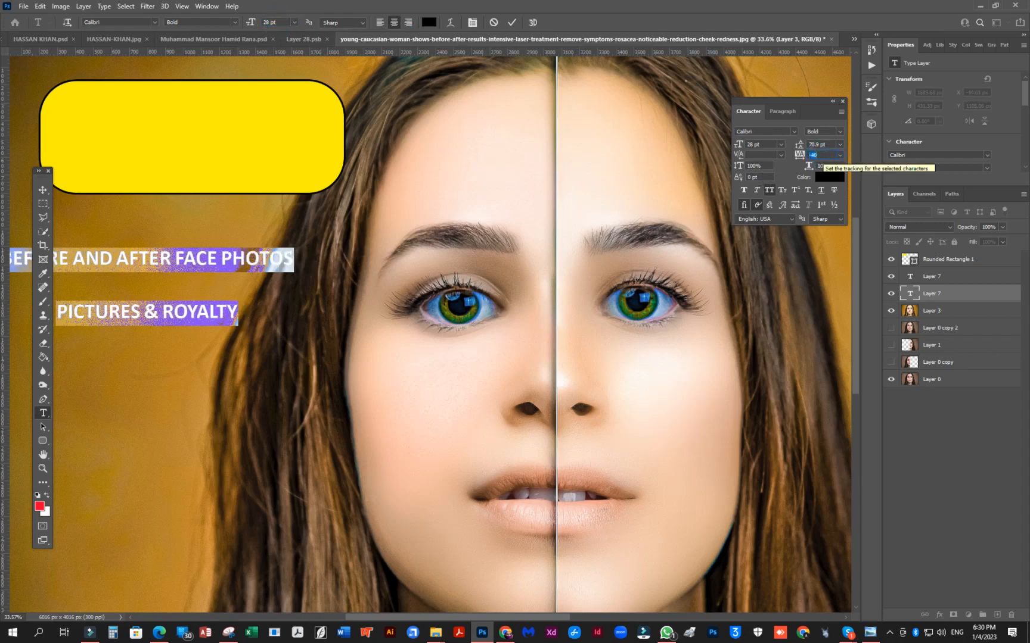
pyautogui.press('Up')
pyautogui.press('Up')
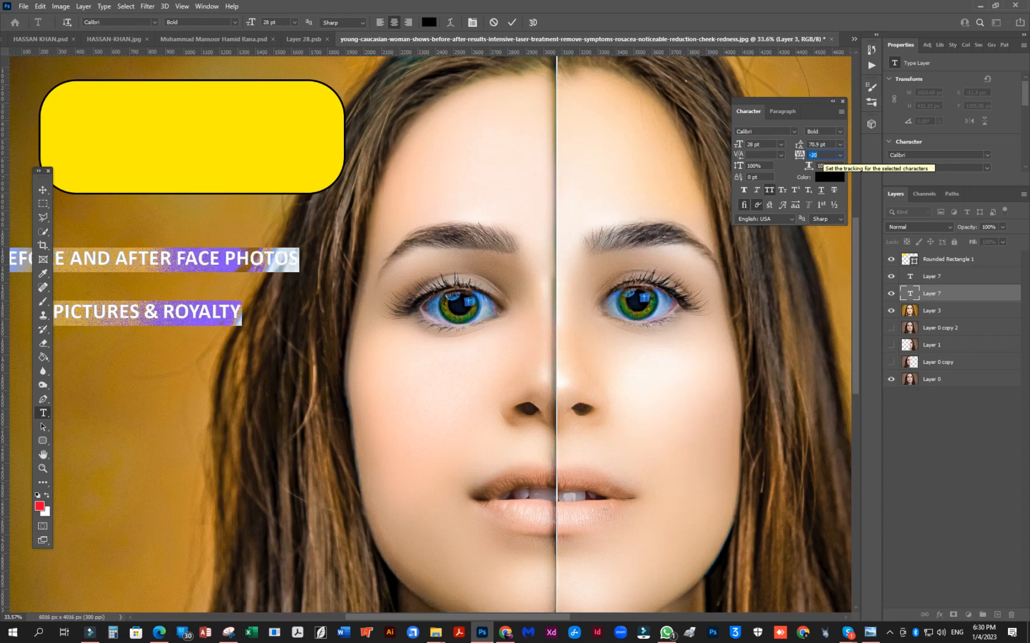
pyautogui.press('Up')
pyautogui.press('Up')
# Step: Reduce the leading of the two-line text to 40 pt
pyautogui.click(820, 143)
pyautogui.press('Down')
pyautogui.press('Down')
pyautogui.press('Down')
pyautogui.press('Down')
pyautogui.press('Down')
pyautogui.press('Down')
pyautogui.press('Down')
pyautogui.press('Down')
pyautogui.press('Down')
pyautogui.press('Down')
pyautogui.press('Down')
pyautogui.press('Down')
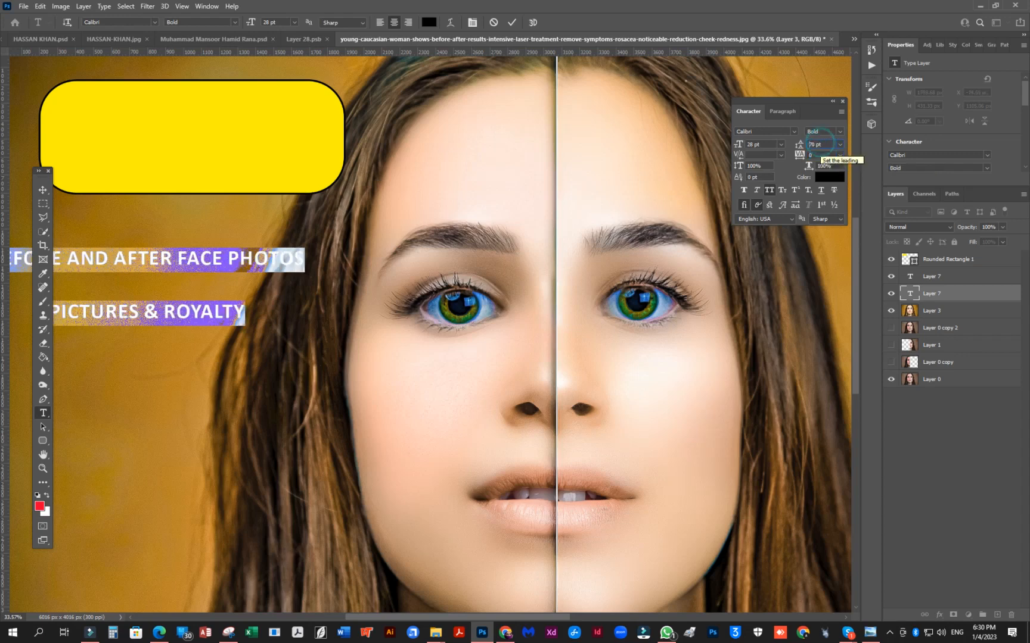
pyautogui.press('Down')
pyautogui.press('Down')
pyautogui.press('Down')
pyautogui.press('Down')
pyautogui.press('Down')
pyautogui.press('Down')
pyautogui.press('Down')
pyautogui.press('Down')
pyautogui.press('Down')
pyautogui.press('Down')
pyautogui.press('Down')
pyautogui.press('Down')
pyautogui.press('Down')
pyautogui.press('Down')
pyautogui.press('Down')
pyautogui.press('Down')
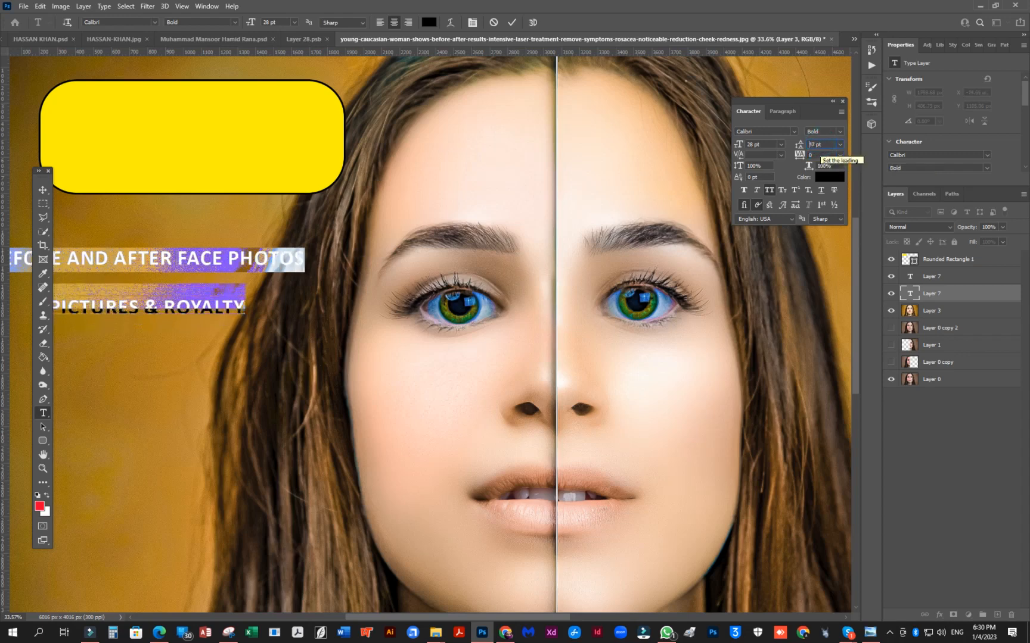
pyautogui.press('Down')
pyautogui.press('Down')
pyautogui.press('Down')
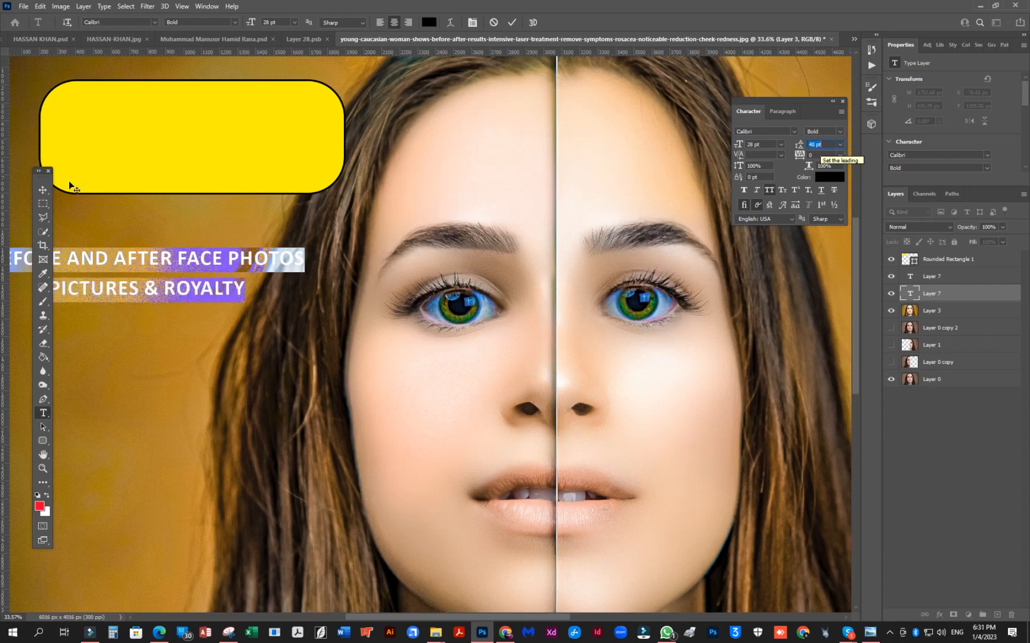
# Step: Move the text onto the yellow shape and place its layer above the Rounded Rectangle 1 layer
pyautogui.click(43, 189)
pyautogui.moveTo(173, 258); pyautogui.dragTo(273, 120)
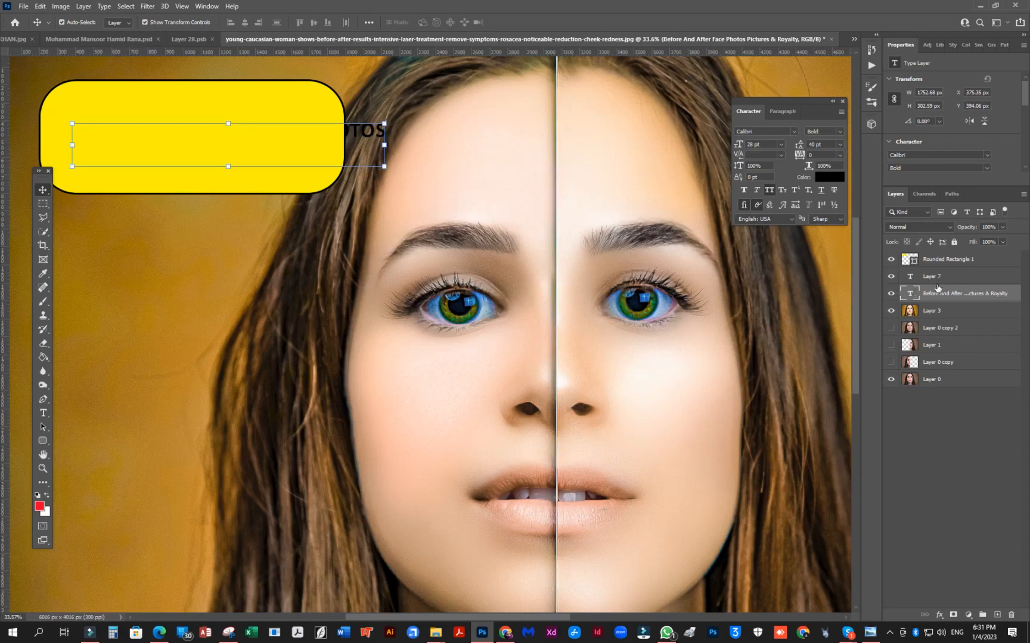
pyautogui.moveTo(937, 288); pyautogui.dragTo(933, 258)
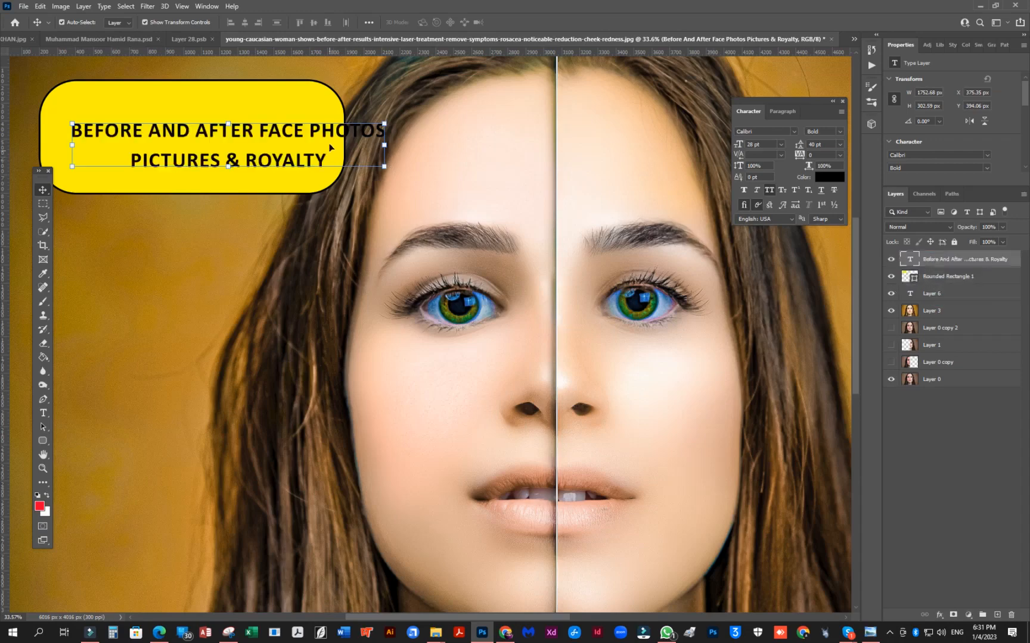
pyautogui.moveTo(303, 132); pyautogui.dragTo(276, 123)
# Step: Scale the two-line text down to about 24 pt and position it within the yellow shape's width
pyautogui.scroll(-2, 257, 128)
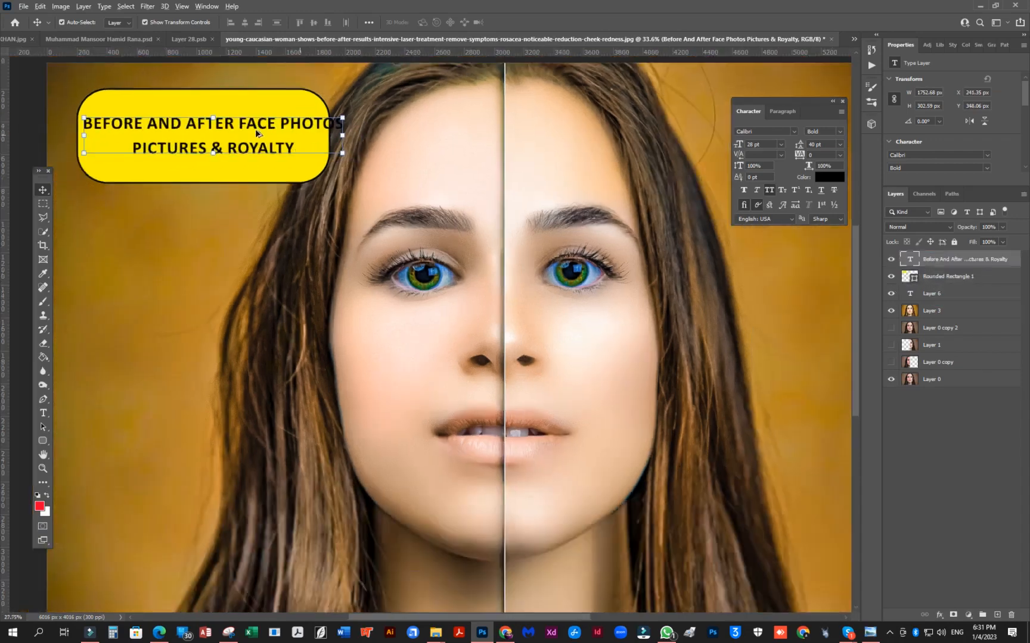
pyautogui.scroll(-1, 257, 133)
pyautogui.scroll(5, 181, 126)
pyautogui.moveTo(183, 127); pyautogui.dragTo(409, 276)
pyautogui.click(429, 265)
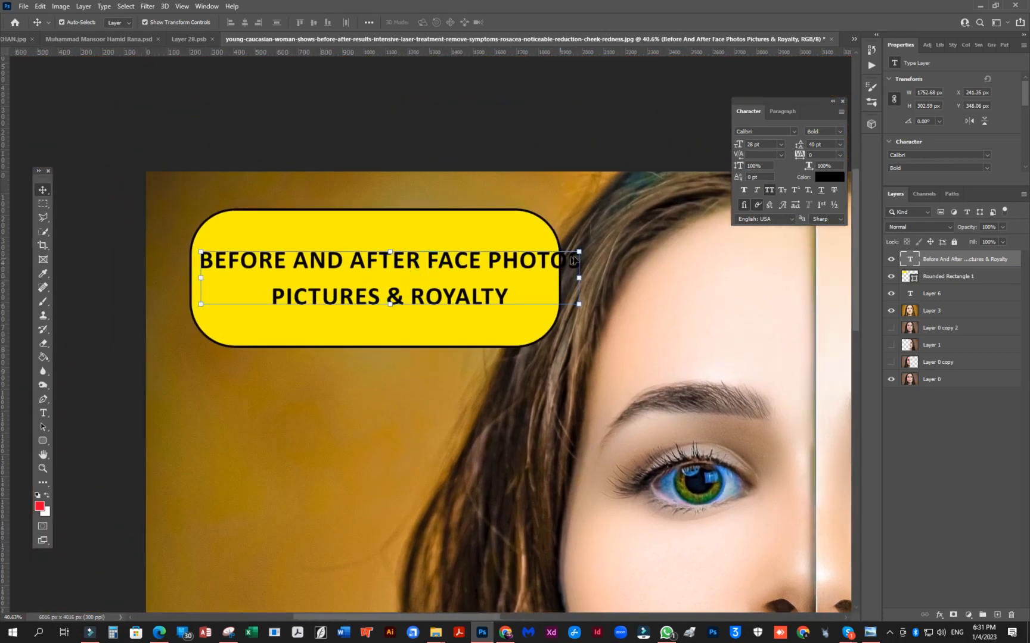
pyautogui.moveTo(579, 251); pyautogui.dragTo(527, 262)
pyautogui.moveTo(409, 269); pyautogui.dragTo(419, 261)
pyautogui.press('Return')
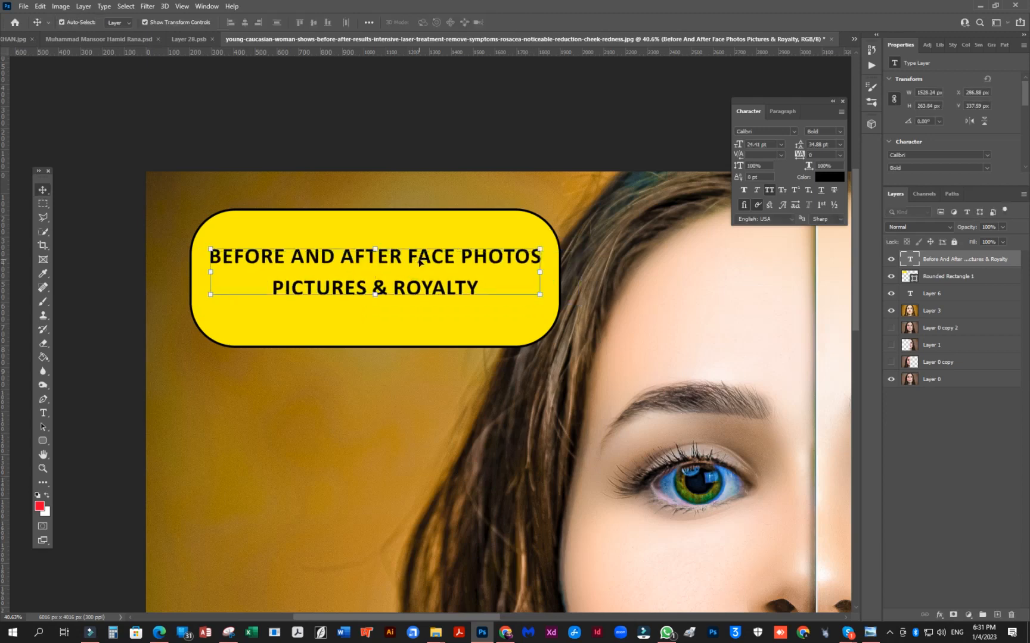
pyautogui.click(403, 194)
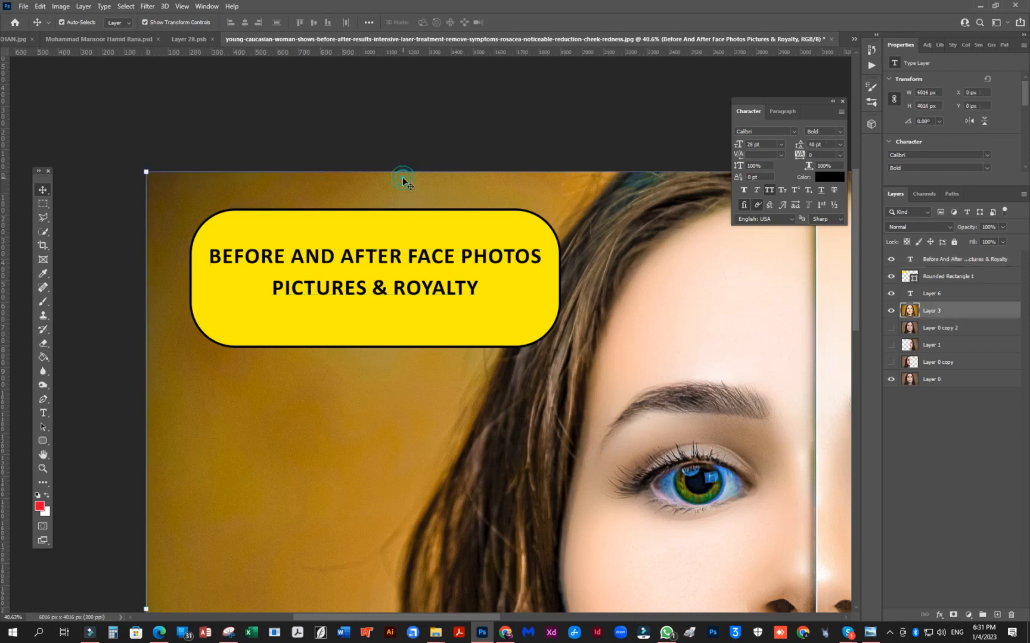
# Step: Delete "AND AFTER FACE PHOTOS" and "PICTURES & ROYALTY" from the label text, keeping only "BEFORE"
pyautogui.doubleClick(410, 263)
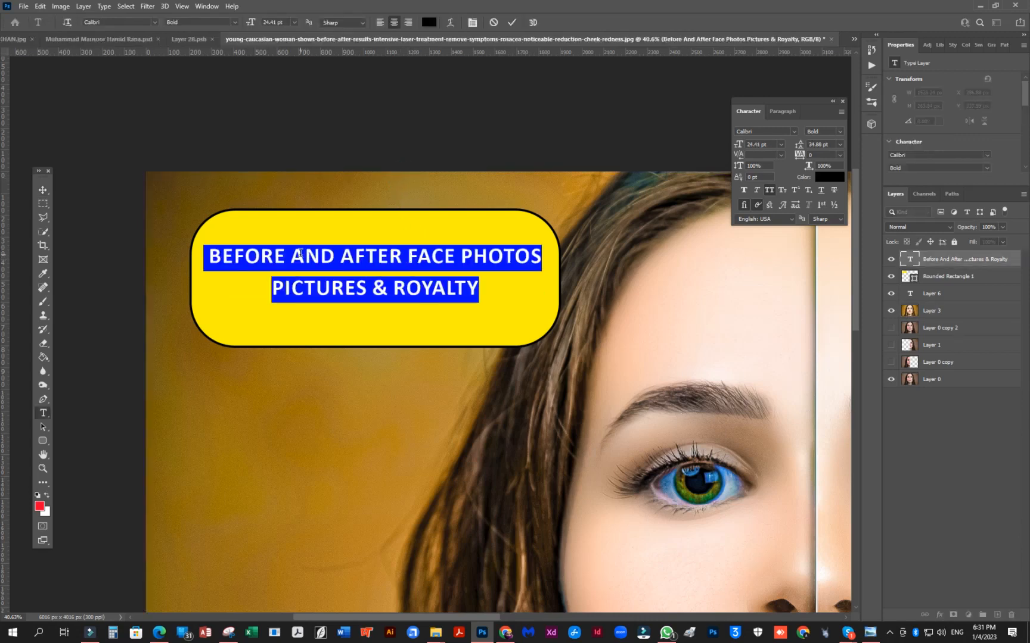
pyautogui.click(300, 255)
pyautogui.hotkey('ctrl', 'a')
pyautogui.click(480, 286)
pyautogui.hotkey('ctrl', 'a')
pyautogui.click(291, 255)
pyautogui.moveTo(291, 255); pyautogui.dragTo(471, 292)
pyautogui.click(408, 255)
pyautogui.moveTo(407, 255); pyautogui.dragTo(537, 247)
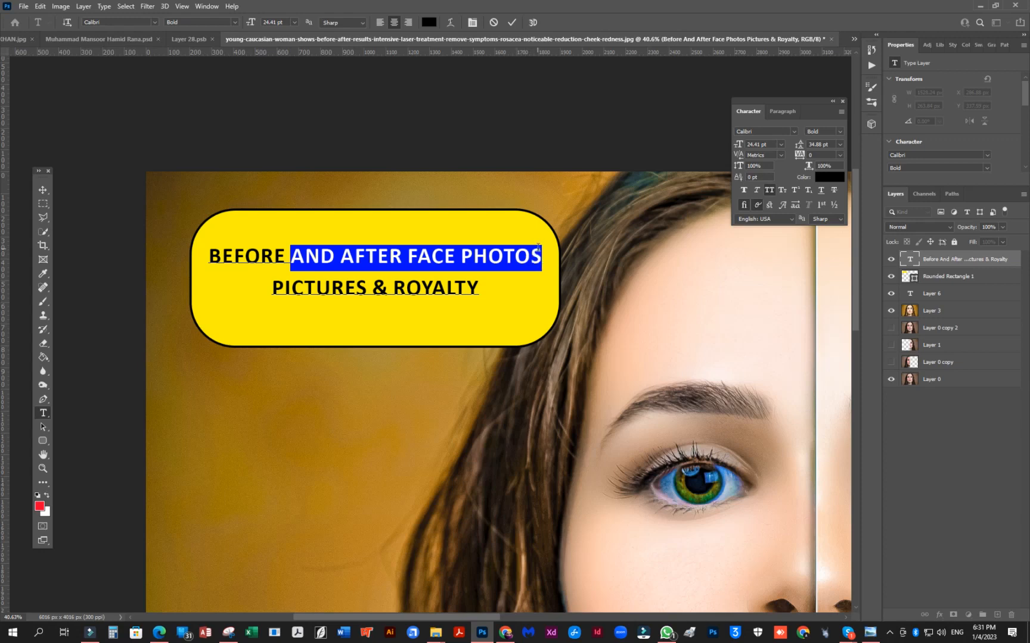
pyautogui.press('BackSpace')
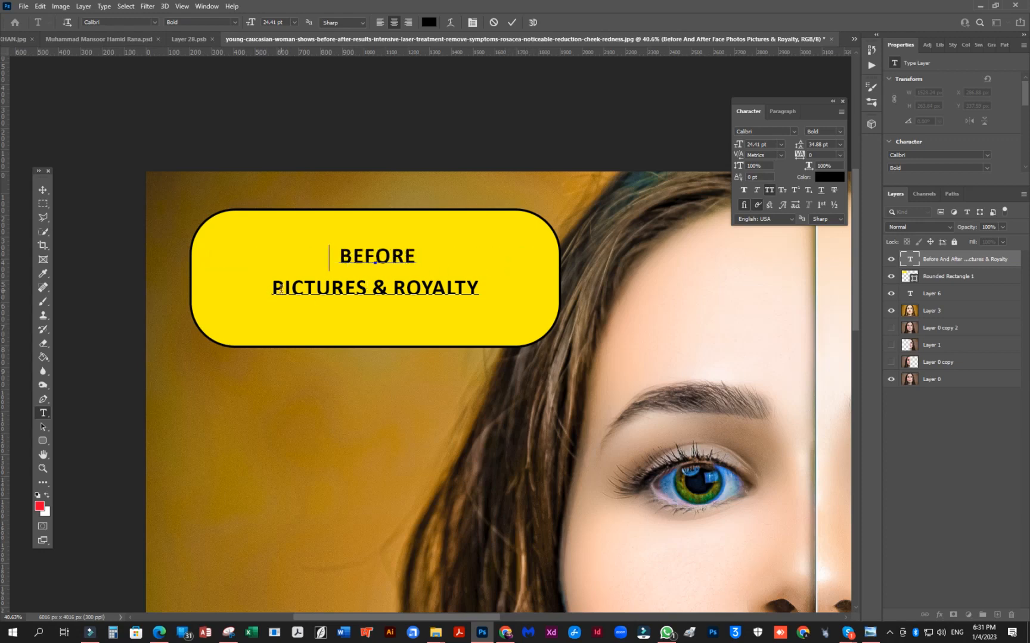
pyautogui.moveTo(276, 286); pyautogui.dragTo(480, 283)
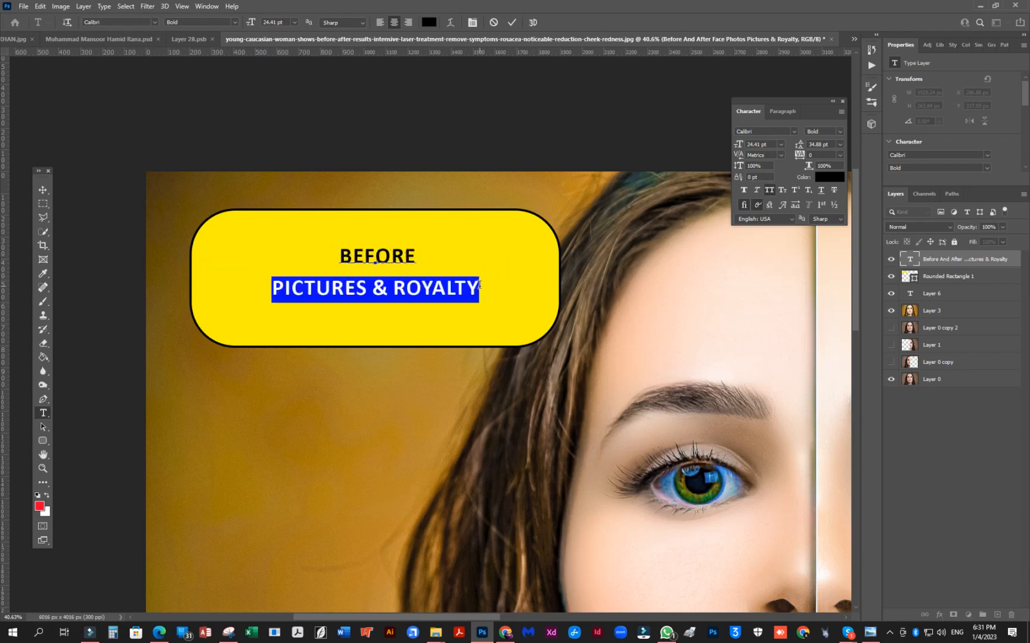
pyautogui.press('BackSpace')
pyautogui.click(43, 189)
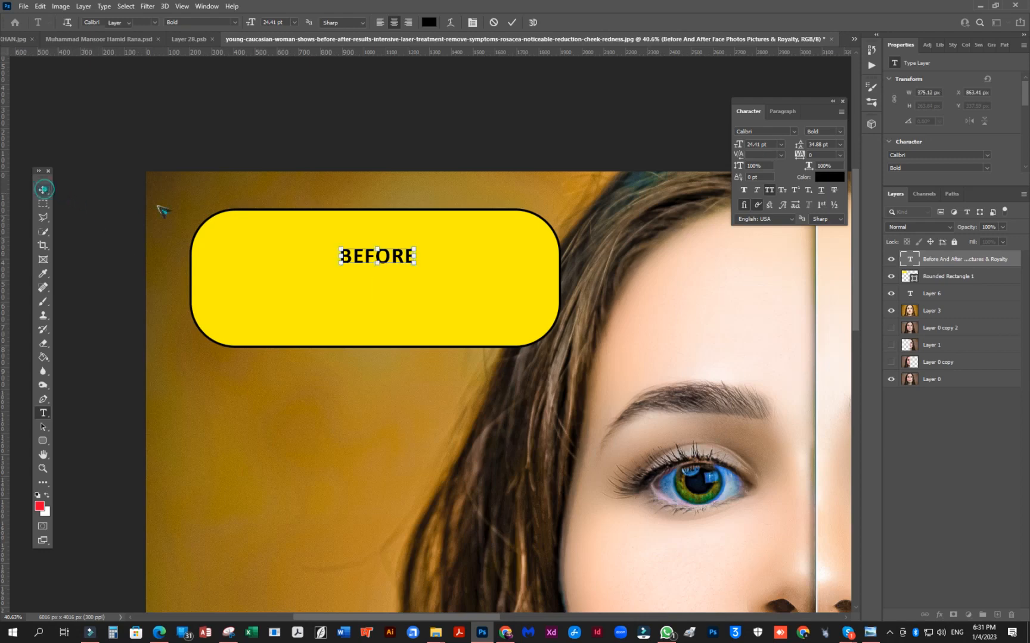
# Step: Enlarge the BEFORE text to about 76 pt and center it on the yellow shape
pyautogui.moveTo(417, 248); pyautogui.dragTo(580, 208)
pyautogui.moveTo(472, 244); pyautogui.dragTo(440, 279)
pyautogui.press('Return')
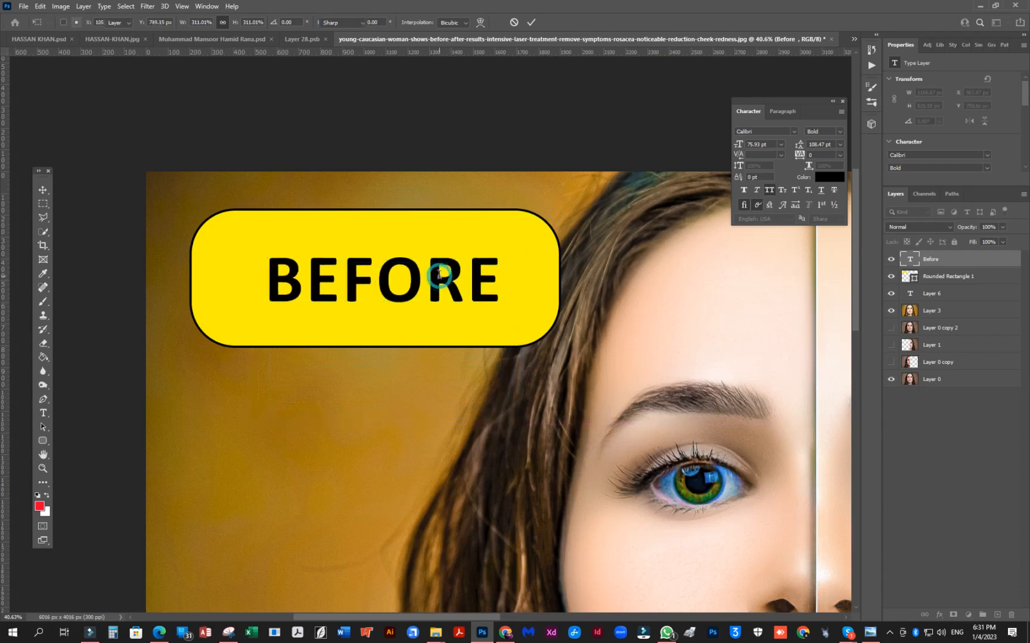
# Step: Change the font of the BEFORE text to Bernard MT Condensed
pyautogui.doubleClick(432, 280)
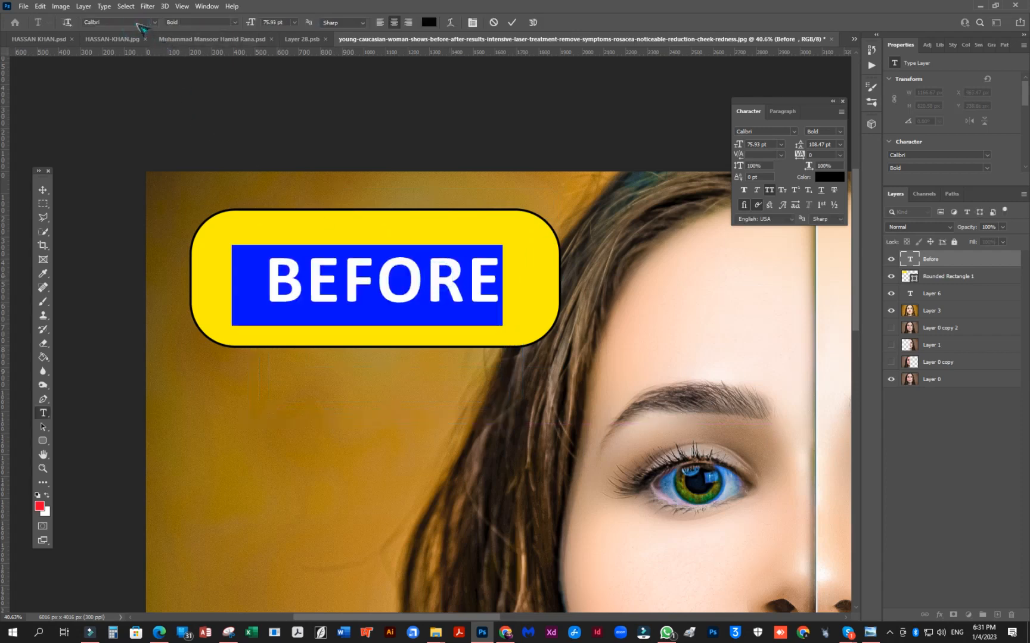
pyautogui.click(127, 22)
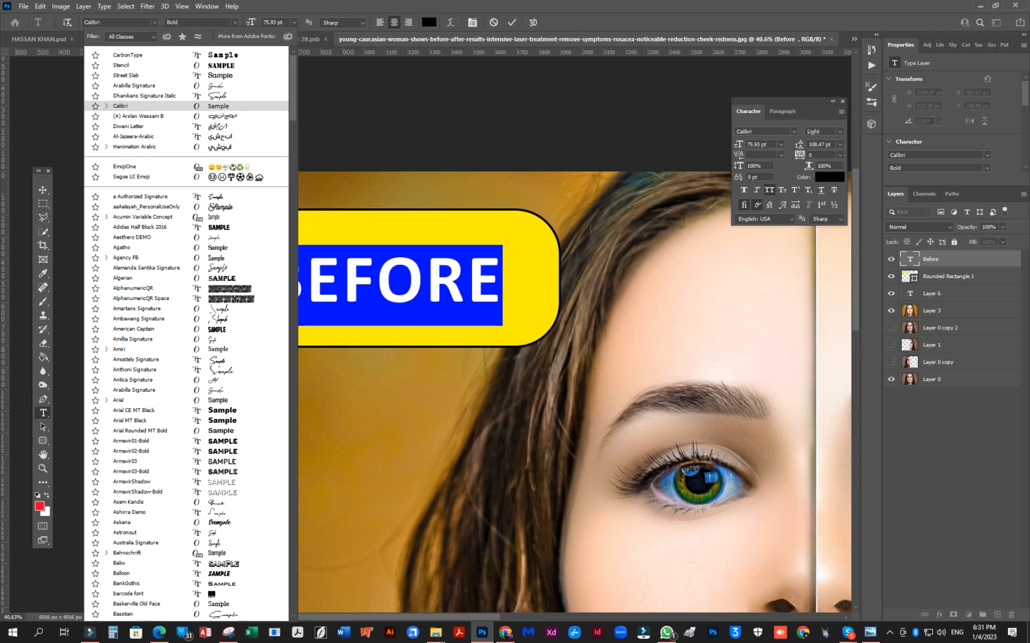
pyautogui.press('Down')
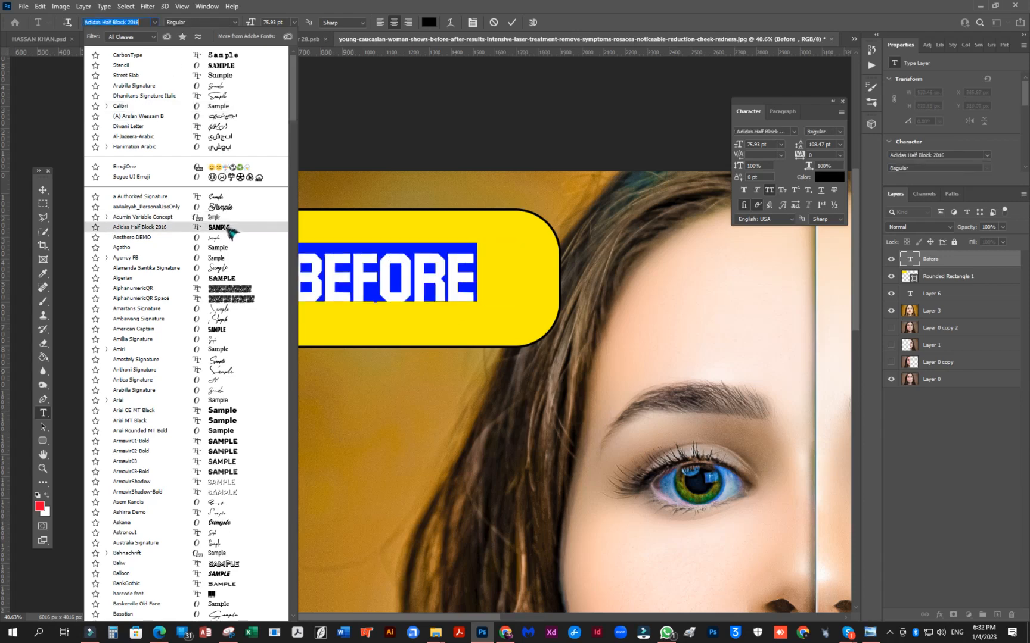
pyautogui.scroll(-7, 232, 417)
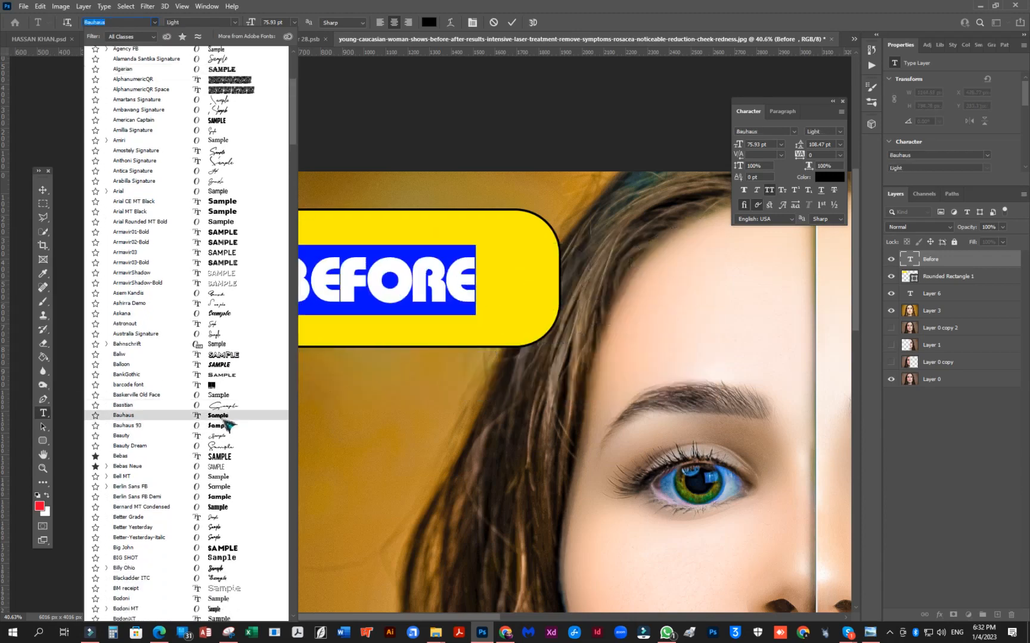
pyautogui.scroll(-3, 228, 423)
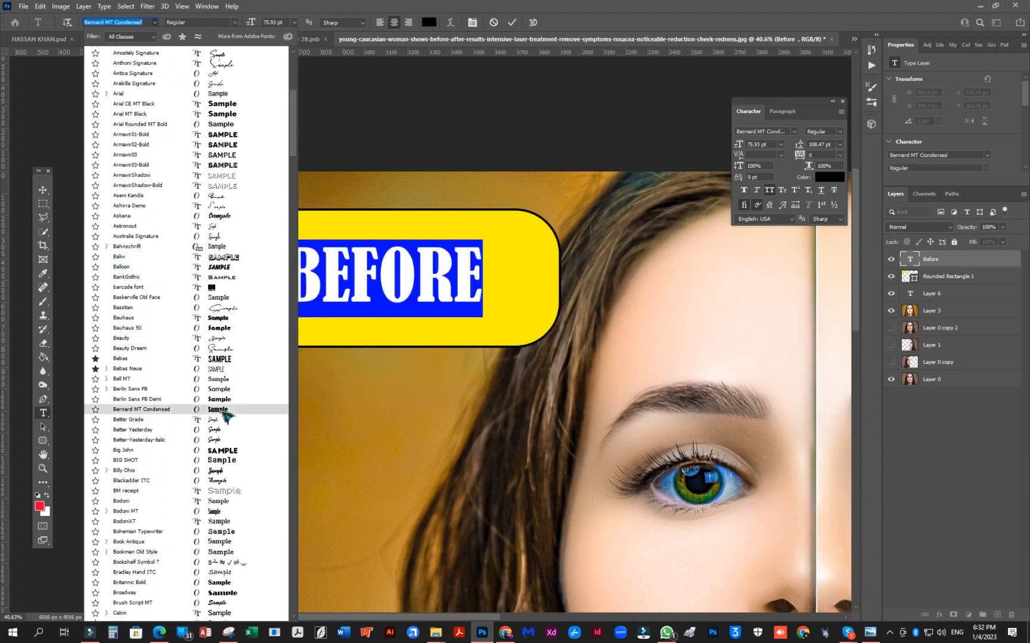
pyautogui.click(224, 411)
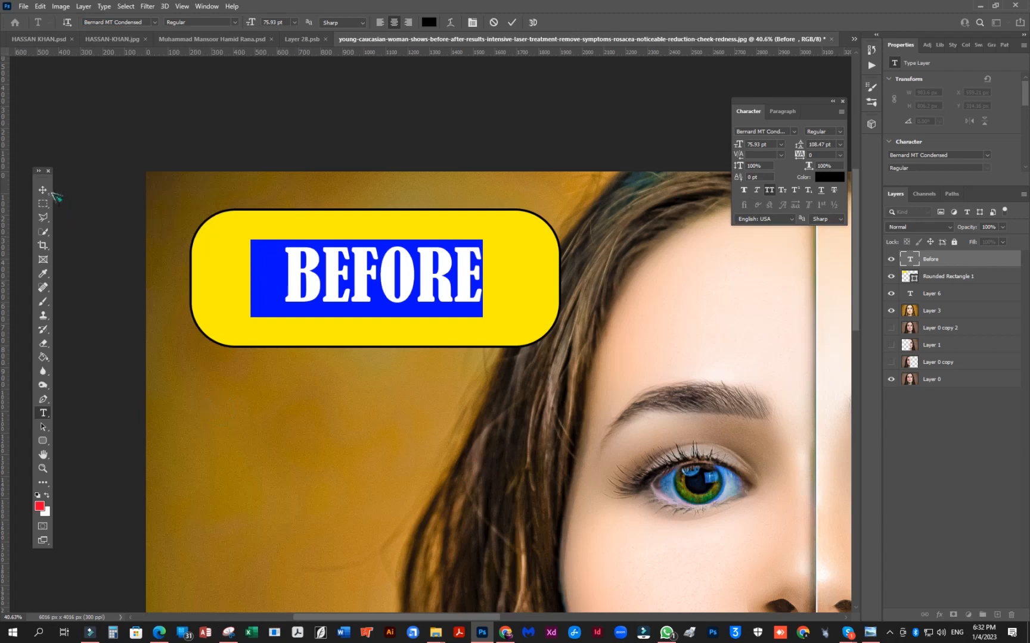
# Step: Enlarge the BEFORE text to 103 pt and move it down to center it vertically on the yellow shape
pyautogui.click(283, 24)
pyautogui.scroll(17, 283, 24)
pyautogui.scroll(10, 283, 25)
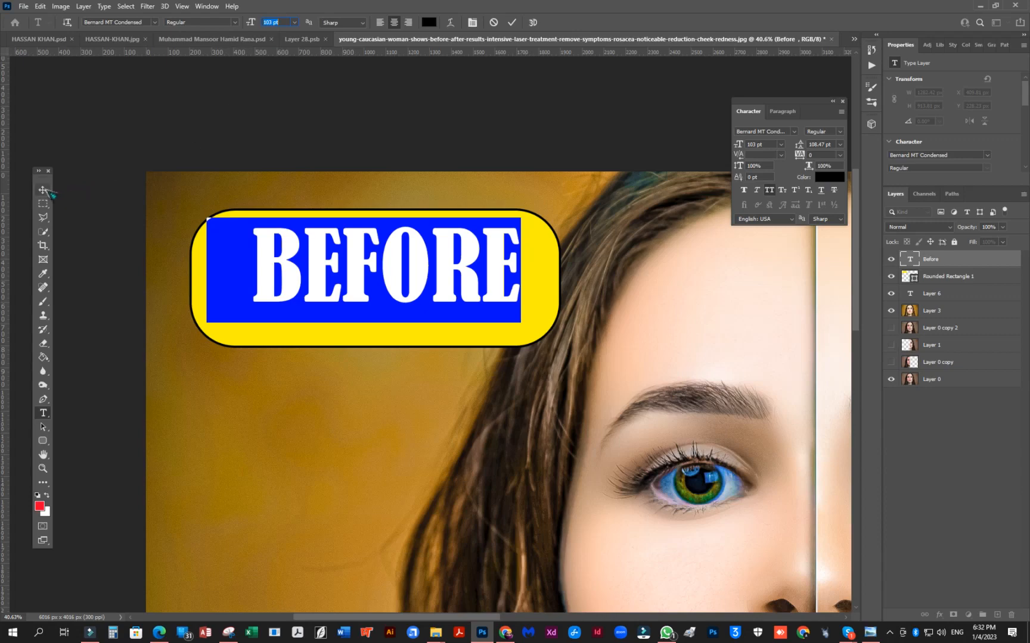
pyautogui.click(43, 190)
pyautogui.moveTo(414, 262); pyautogui.dragTo(412, 278)
pyautogui.scroll(-5, 678, 284)
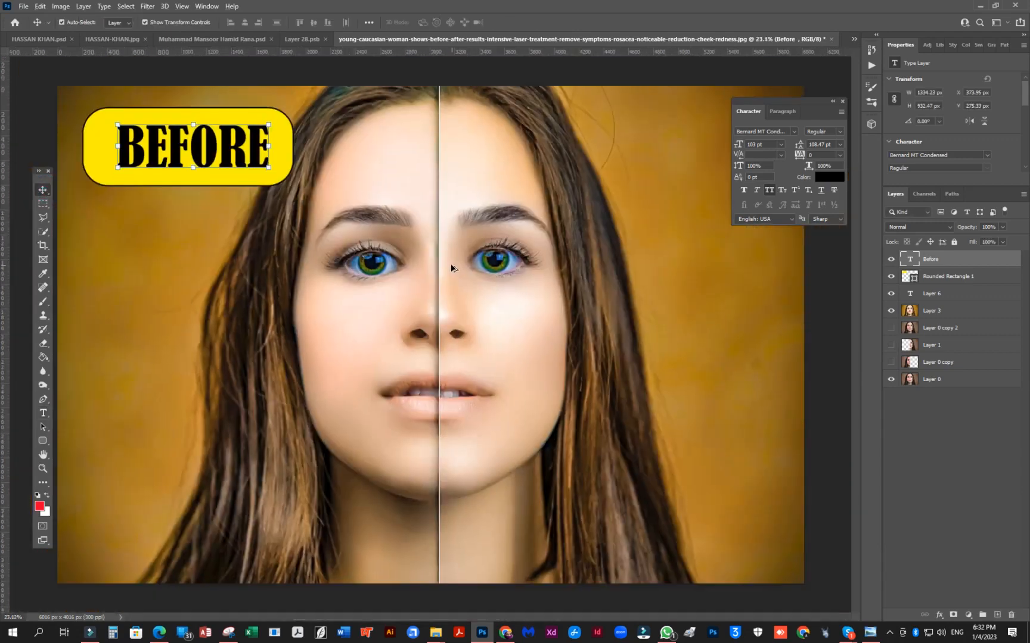
# Step: Duplicate the yellow rounded rectangle and place the copy at the same height in the portrait's upper right corner
pyautogui.keyDown('shift'); pyautogui.click(938, 277); pyautogui.keyUp('shift')
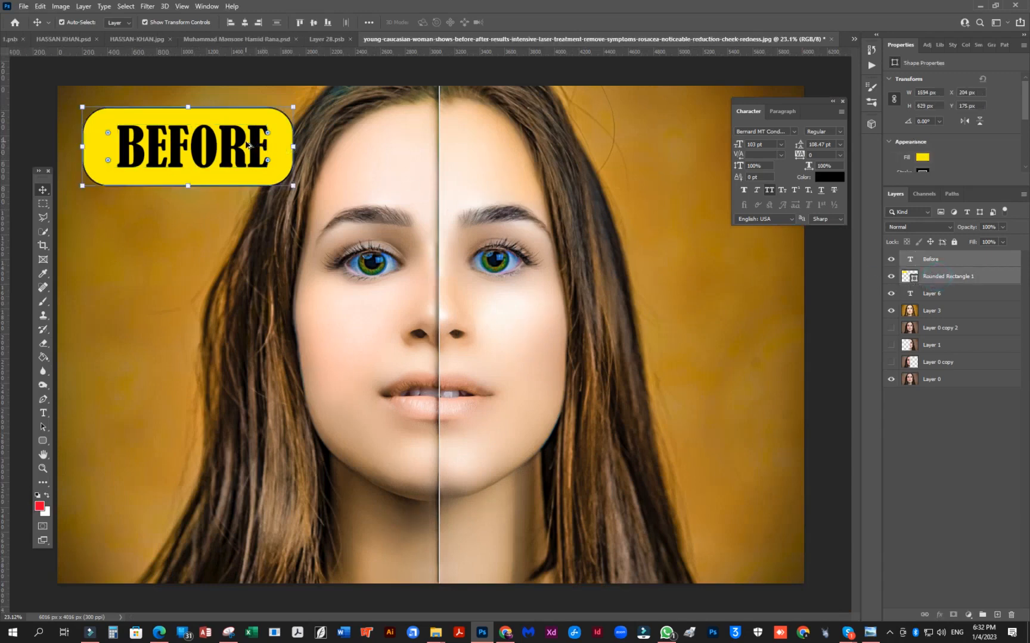
pyautogui.moveTo(248, 144); pyautogui.dragTo(670, 129)
pyautogui.moveTo(597, 135); pyautogui.dragTo(629, 138)
pyautogui.click(678, 239)
pyautogui.click(272, 157)
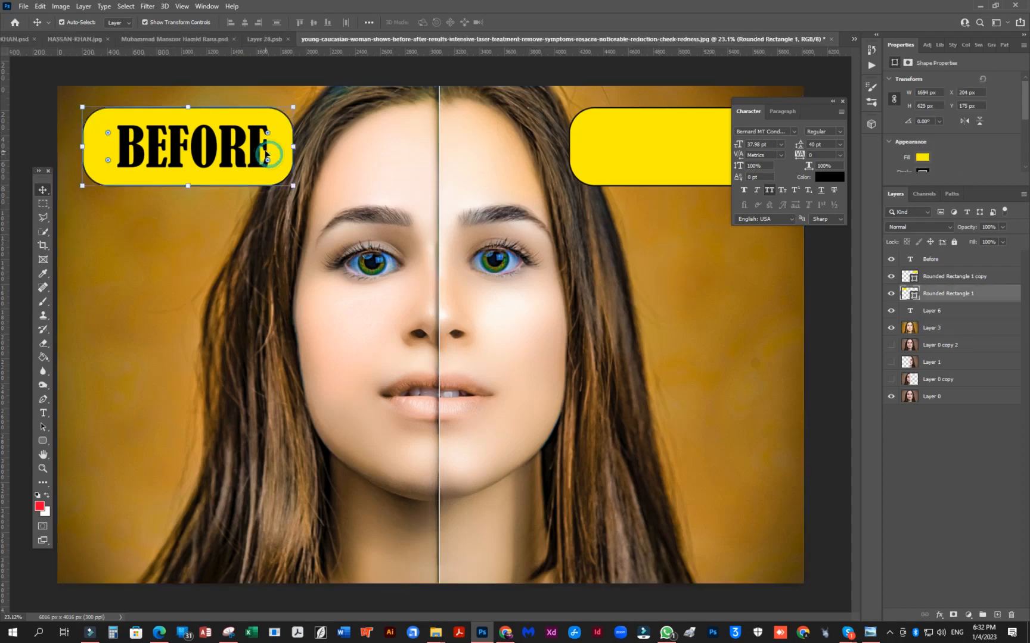
# Step: Duplicate the BEFORE text onto the second yellow shape and change the copy's wording to AFTER
pyautogui.click(238, 144)
pyautogui.moveTo(238, 145); pyautogui.dragTo(710, 135)
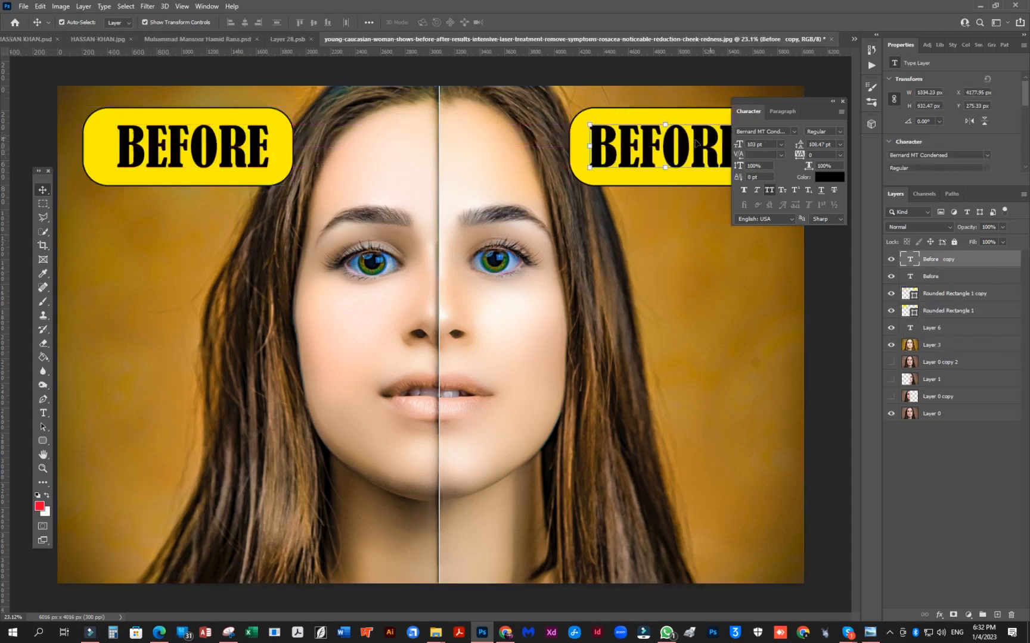
pyautogui.doubleClick(694, 138)
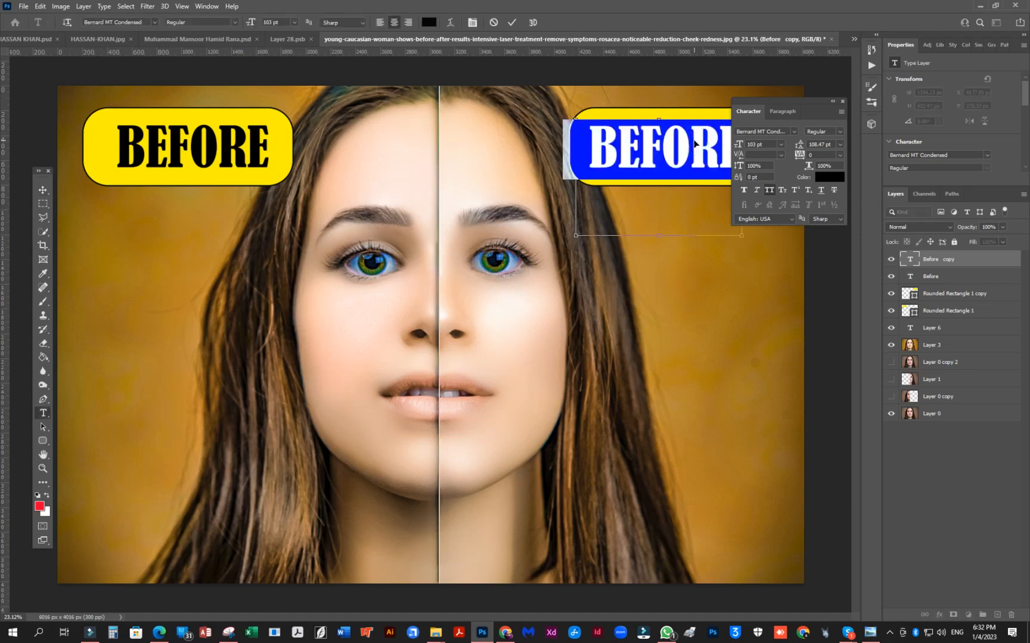
pyautogui.write('AFTER')
pyautogui.hotkey('ctrl', 'a')
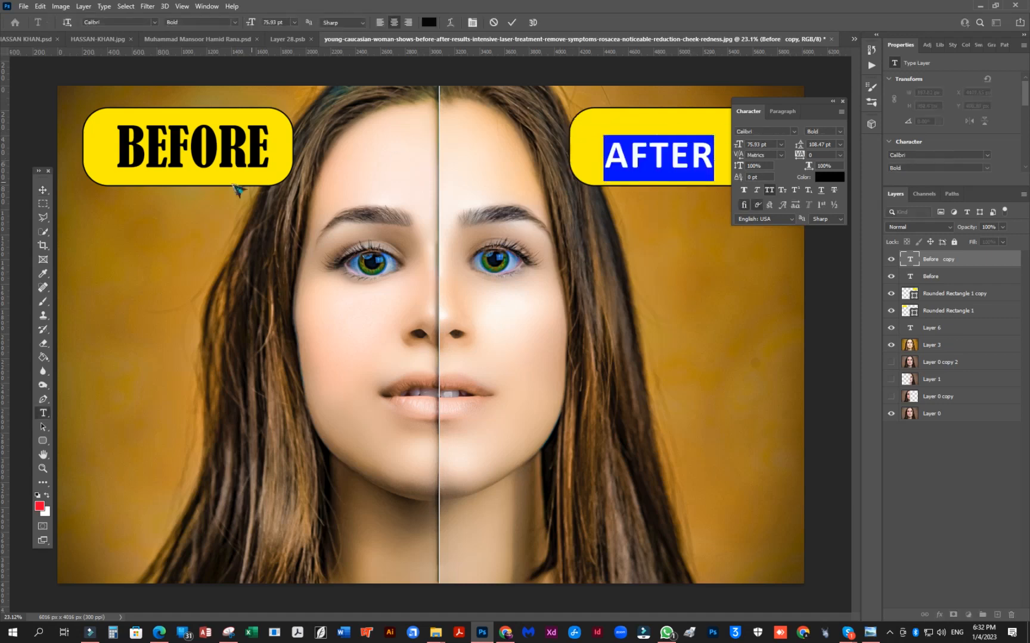
pyautogui.click(43, 189)
# Step: Copy the font name from the BEFORE text and apply Bernard MT Condensed to the AFTER text
pyautogui.doubleClick(179, 148)
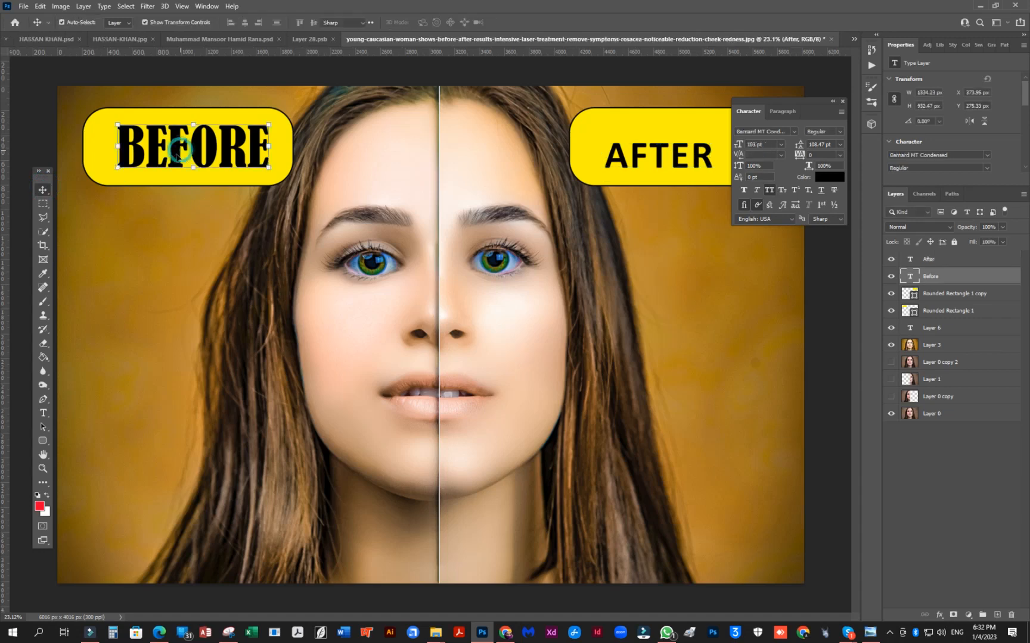
pyautogui.click(134, 22)
pyautogui.hotkey('ctrl', 'c')
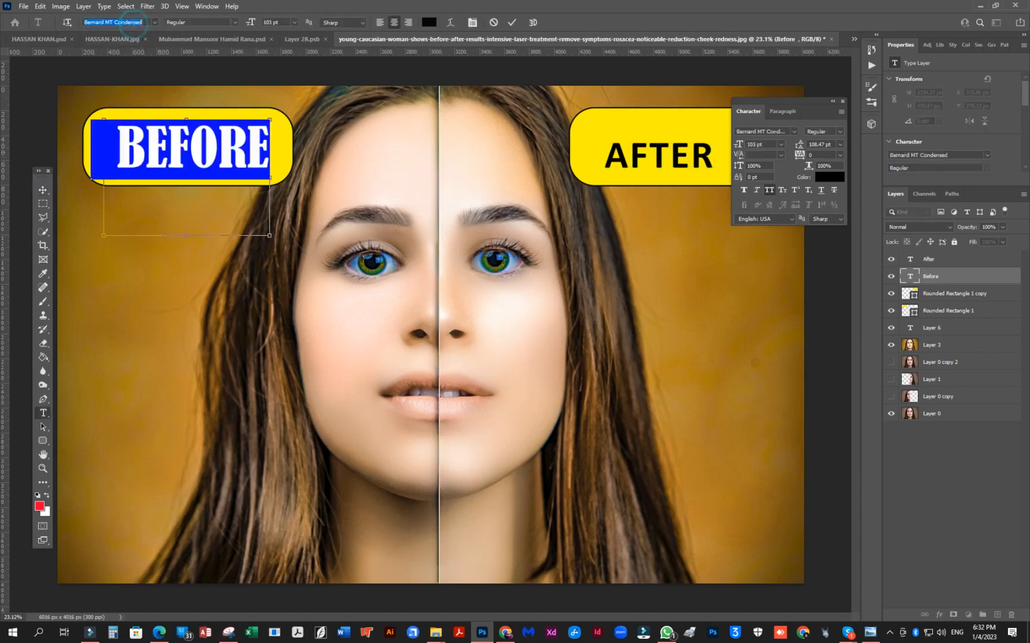
pyautogui.click(43, 190)
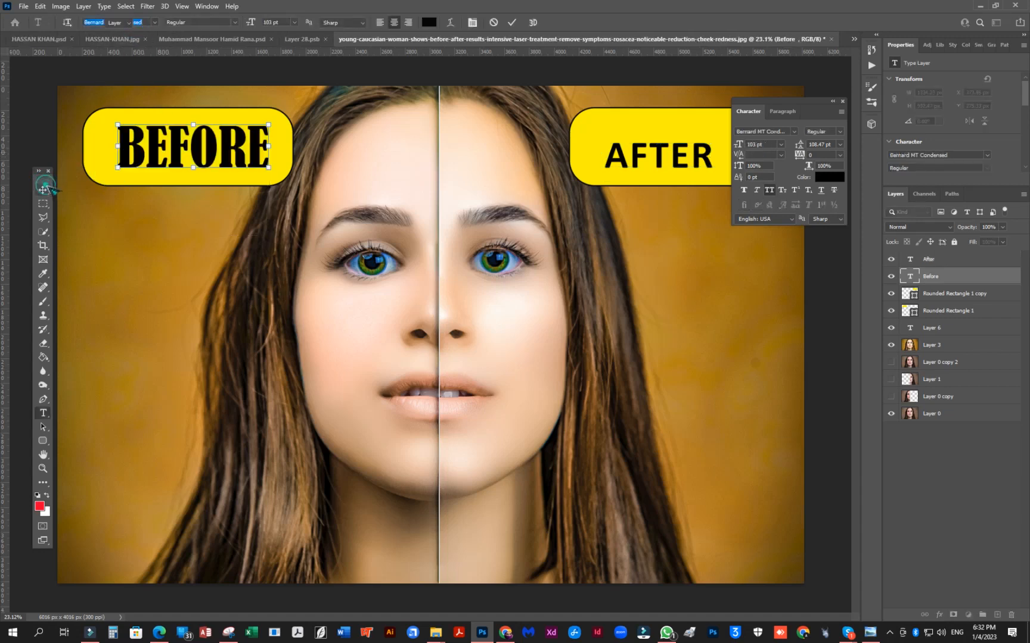
pyautogui.click(660, 160)
pyautogui.doubleClick(661, 160)
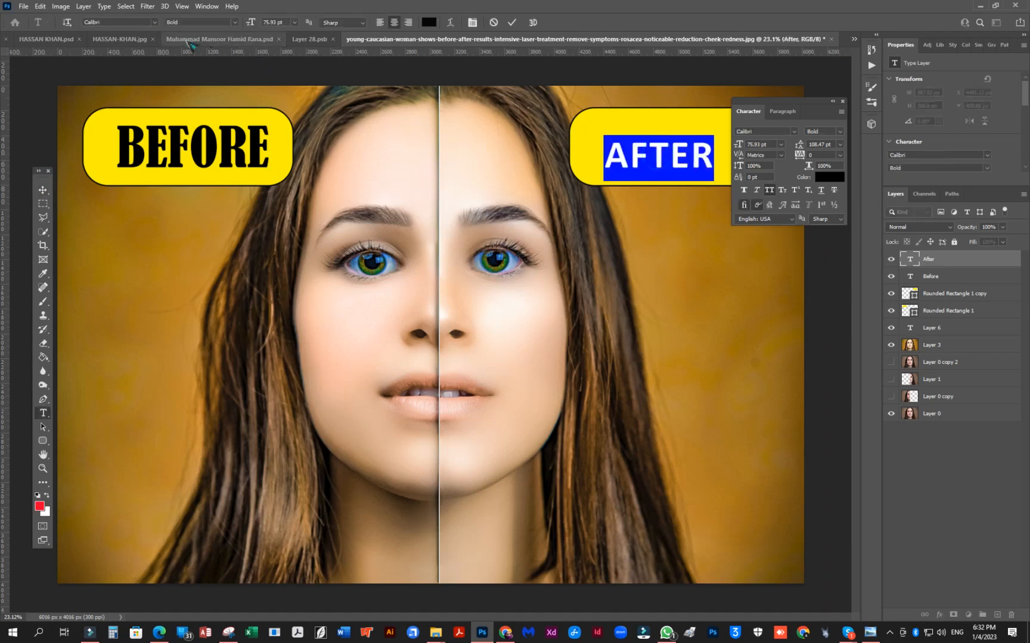
pyautogui.hotkey('ctrl', 'v')
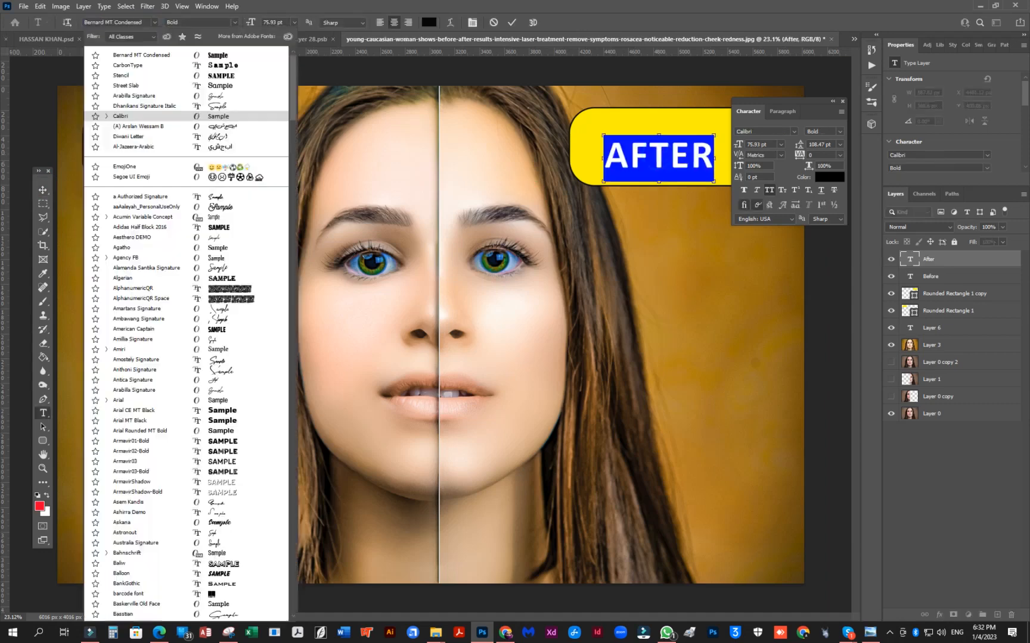
pyautogui.click(195, 56)
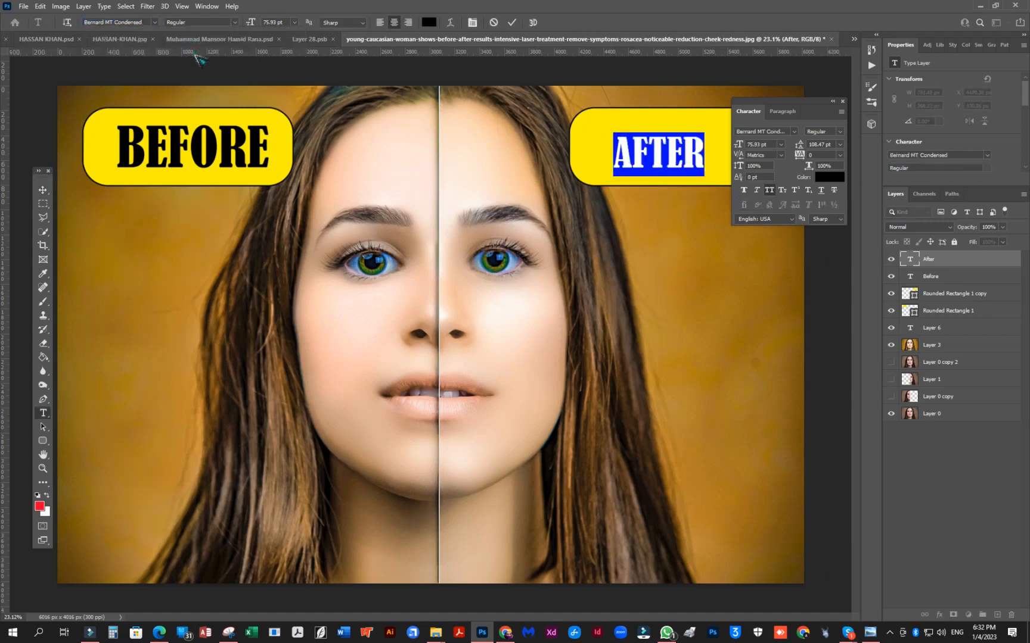
pyautogui.click(43, 190)
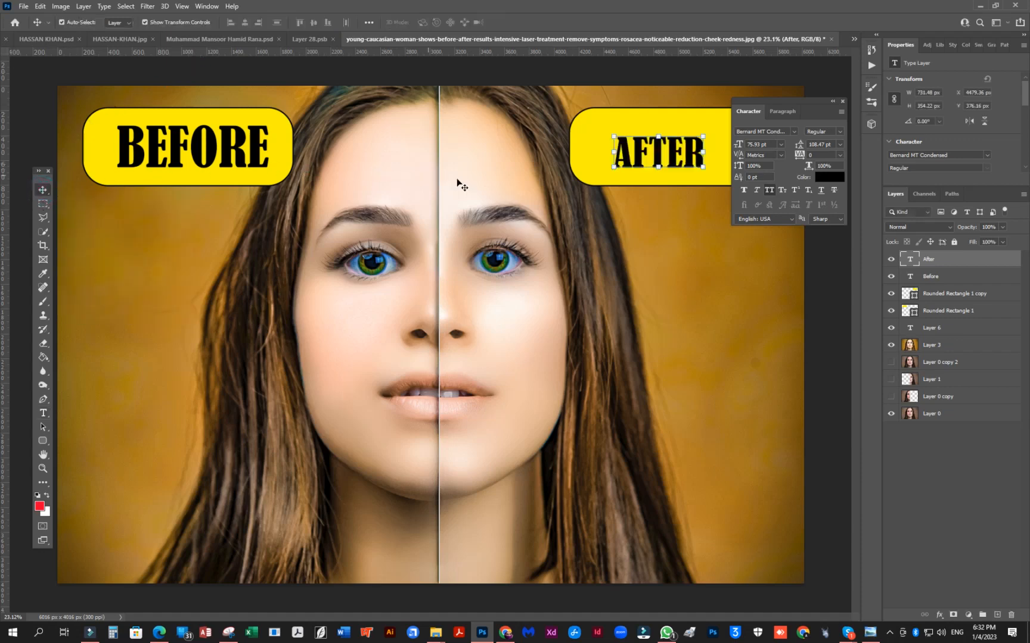
# Step: Place a horizontal guide along the top of the BEFORE lettering and scale the AFTER text up to about 95.5 pt
pyautogui.scroll(1, 596, 114)
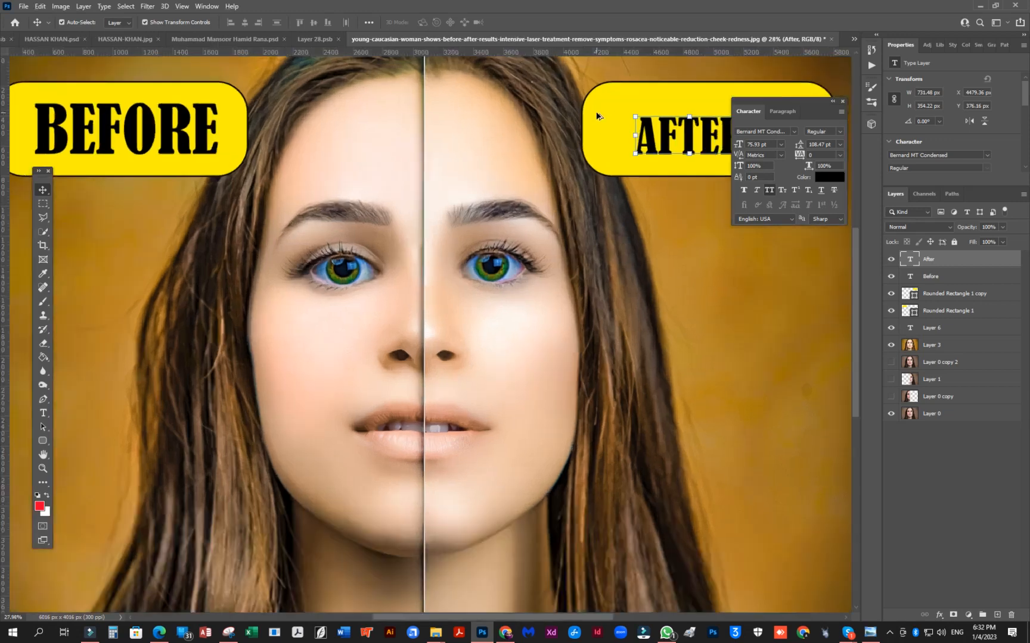
pyautogui.moveTo(590, 119); pyautogui.dragTo(592, 283)
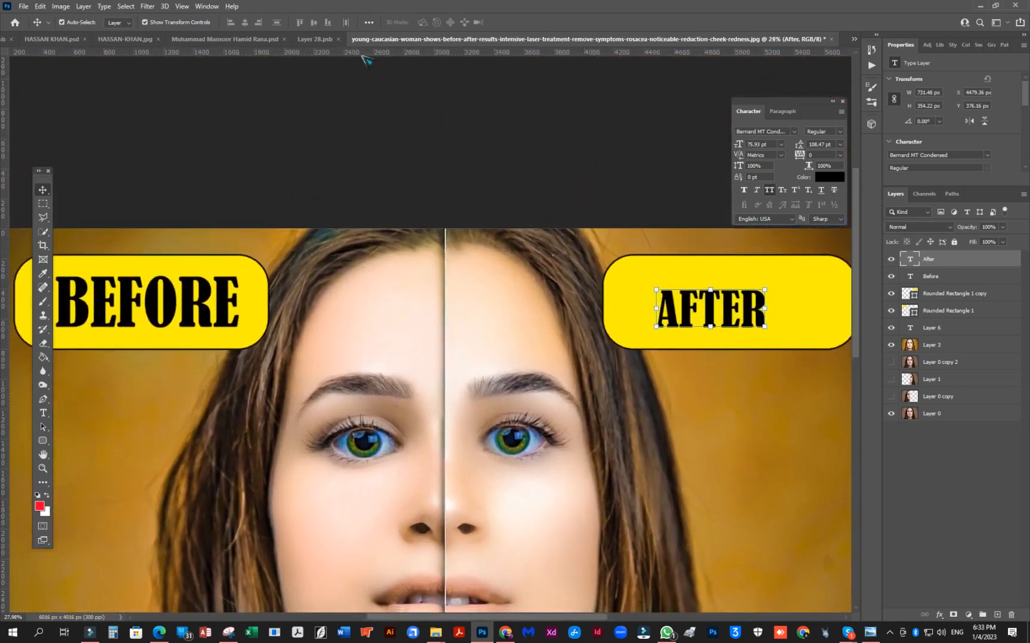
pyautogui.moveTo(362, 53); pyautogui.dragTo(416, 278)
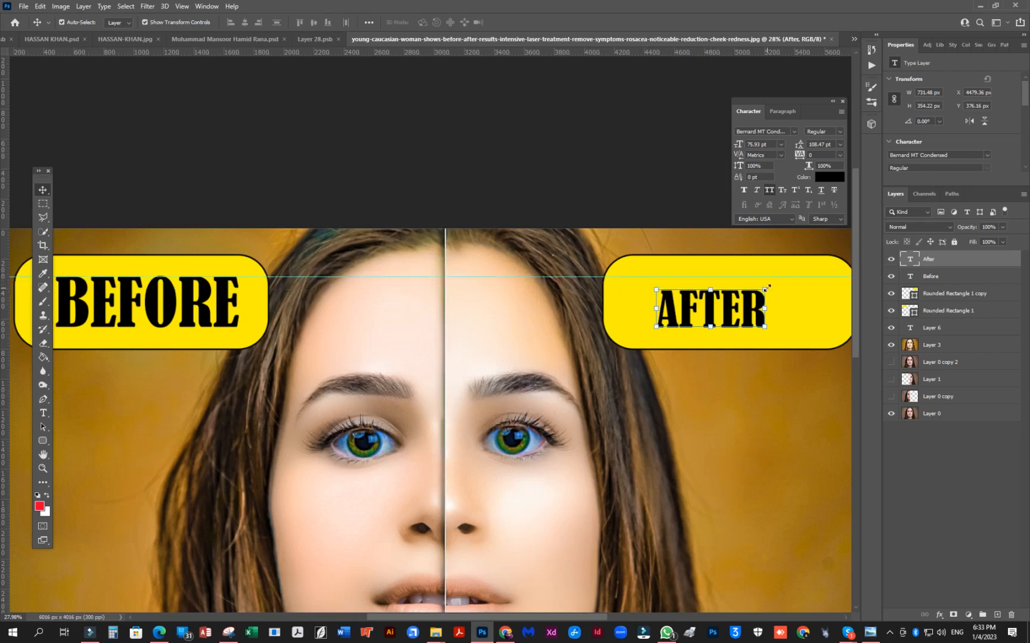
pyautogui.moveTo(766, 288); pyautogui.dragTo(798, 275)
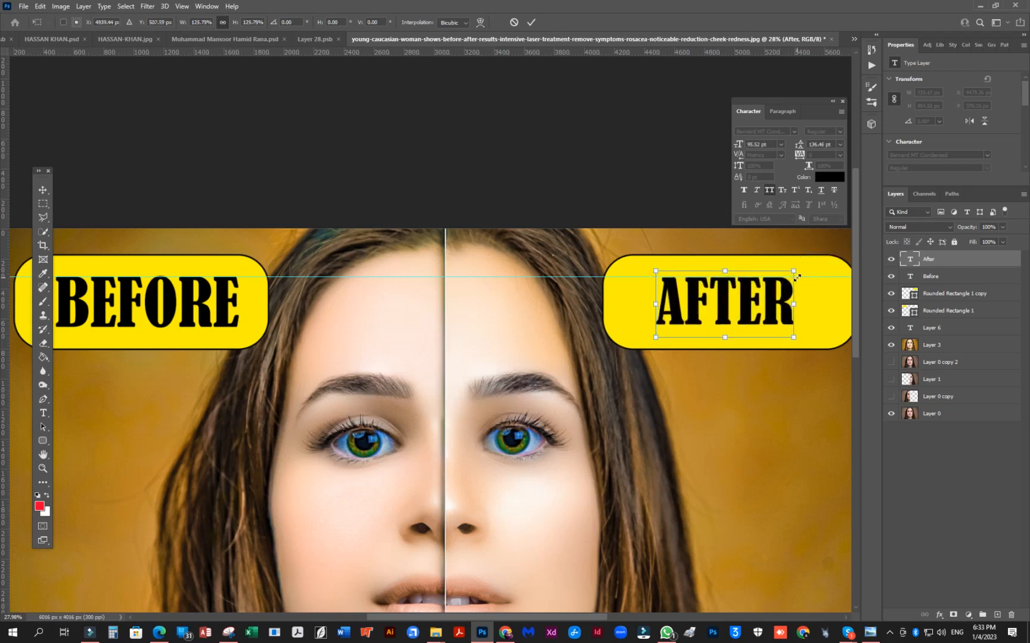
pyautogui.press('Return')
# Step: Check the font size of the BEFORE text and set the AFTER text to the same 103 pt
pyautogui.doubleClick(200, 303)
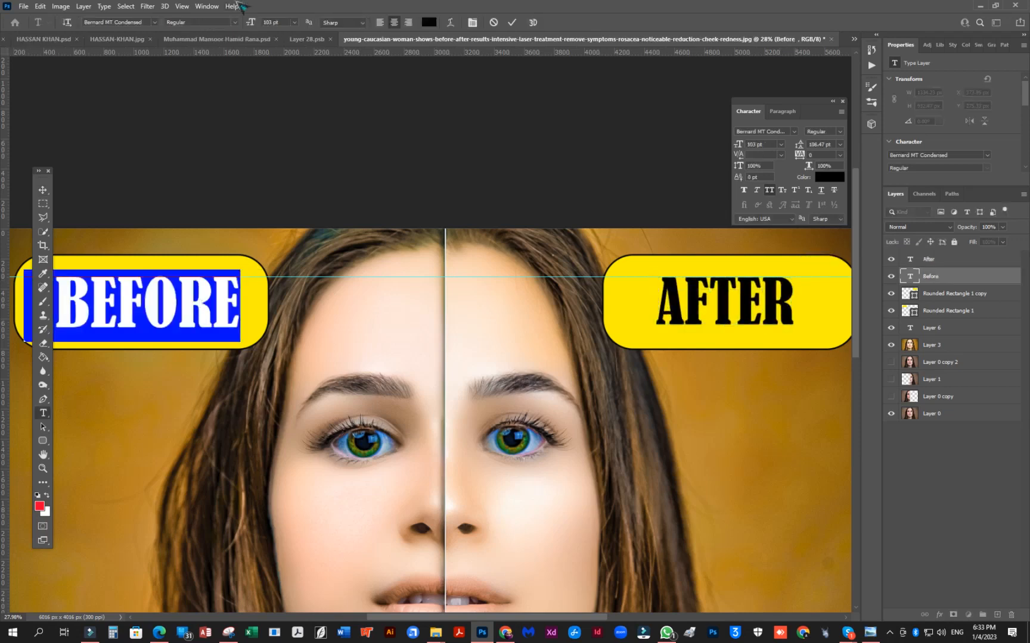
pyautogui.click(273, 22)
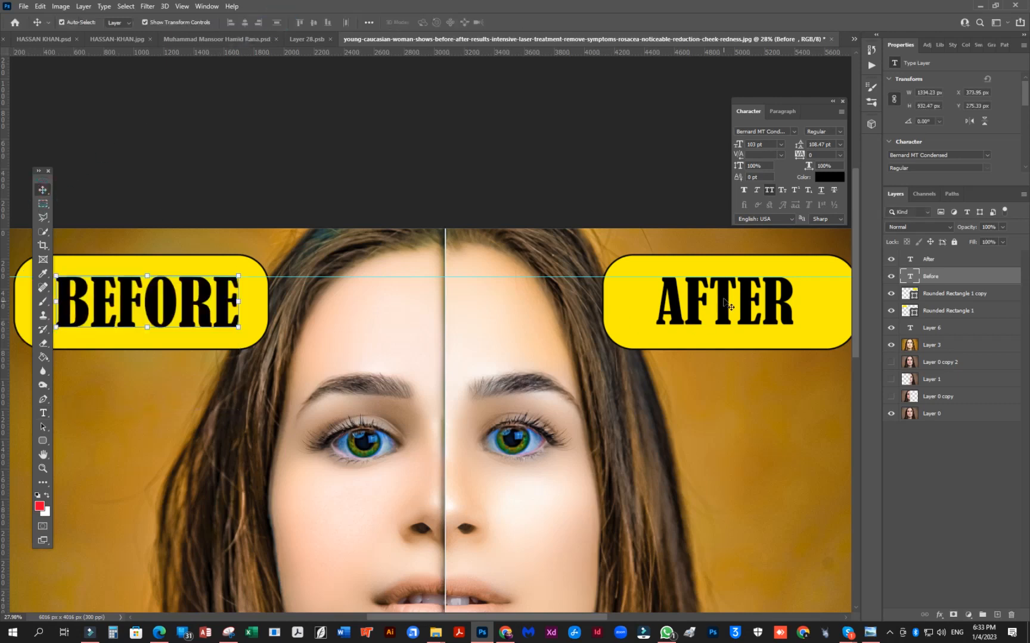
pyautogui.click(728, 298)
pyautogui.doubleClick(728, 299)
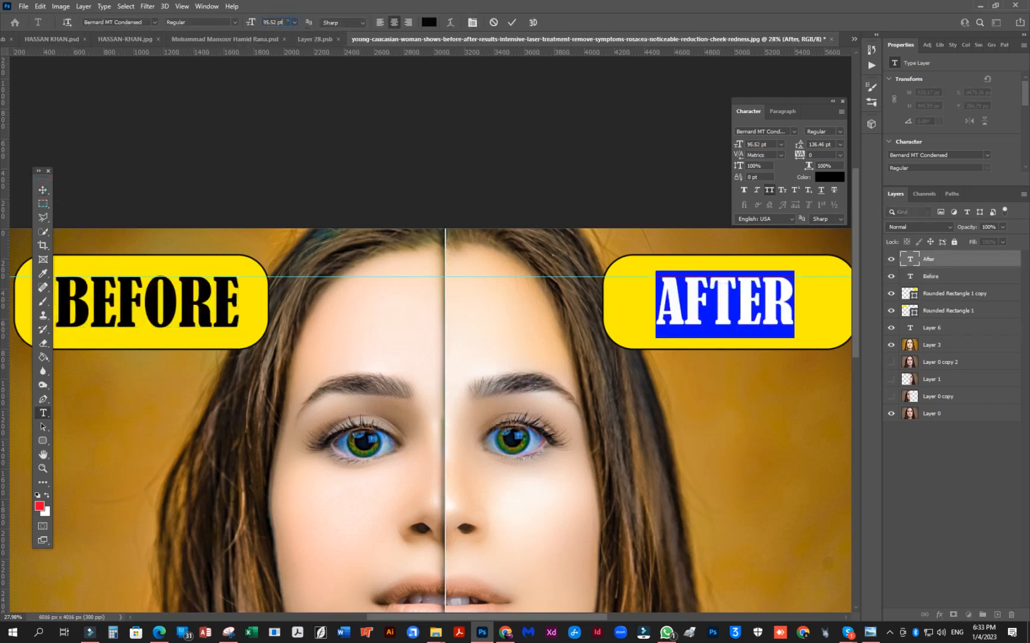
pyautogui.click(278, 22)
pyautogui.press('Return')
pyautogui.write('103')
pyautogui.press('Return')
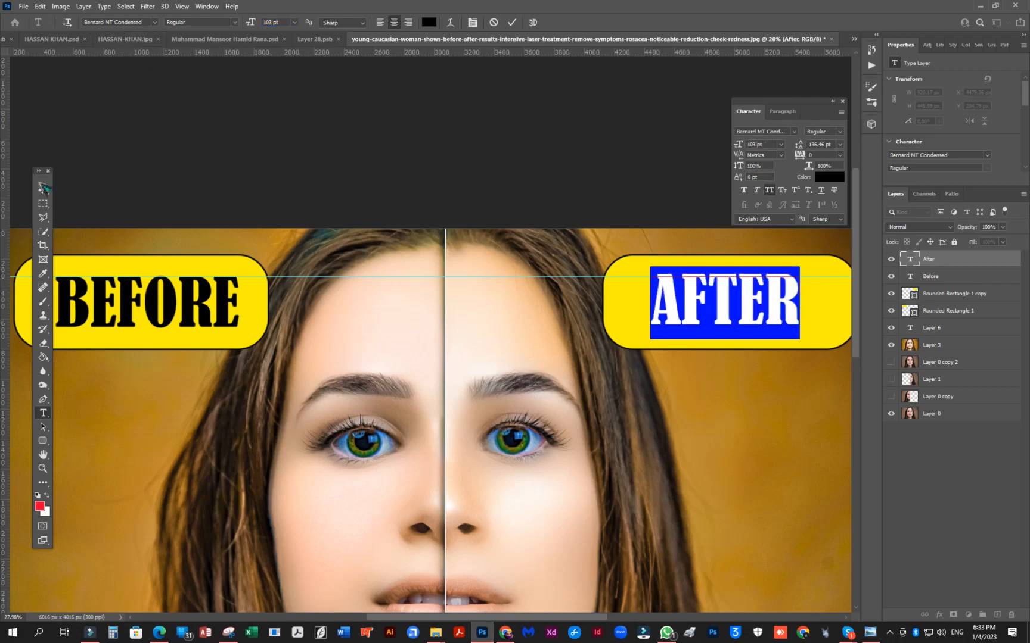
# Step: Move the AFTER text down until its top meets the guide, and remove the guide from the canvas
pyautogui.click(43, 189)
pyautogui.moveTo(685, 306); pyautogui.dragTo(685, 309)
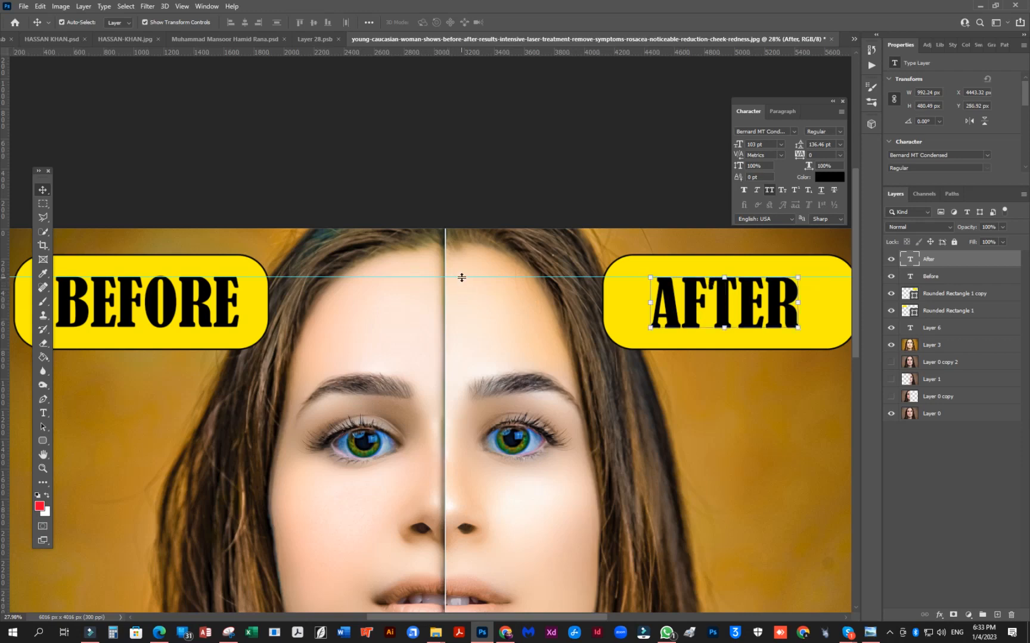
pyautogui.moveTo(461, 277); pyautogui.dragTo(508, 55)
pyautogui.scroll(-3, 444, 159)
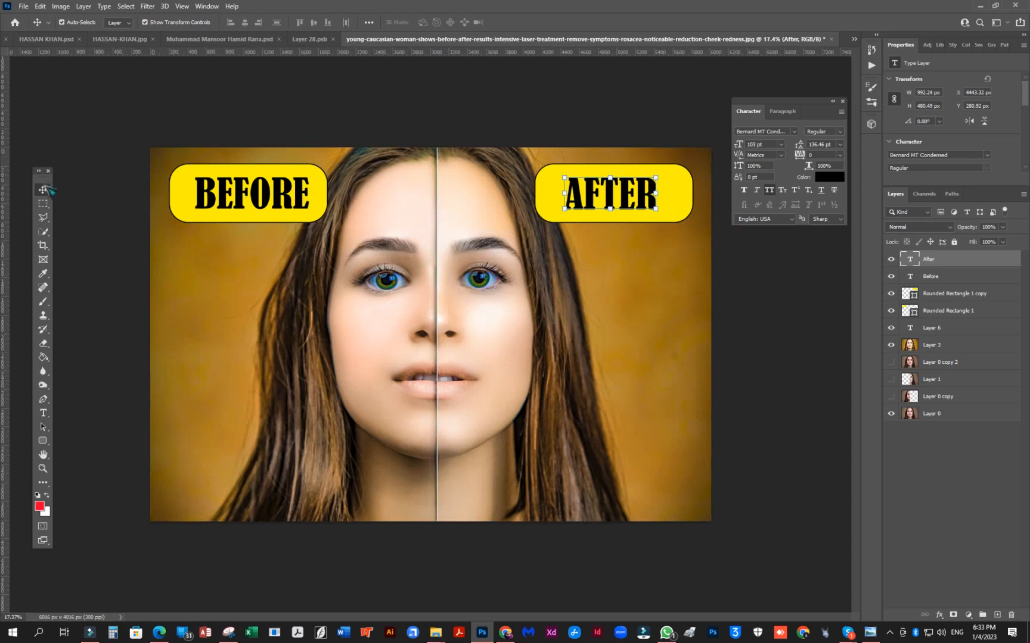
# Step: Duplicate the retouched portrait on Layer 3 and hide the original Layer 3
pyautogui.click(501, 282)
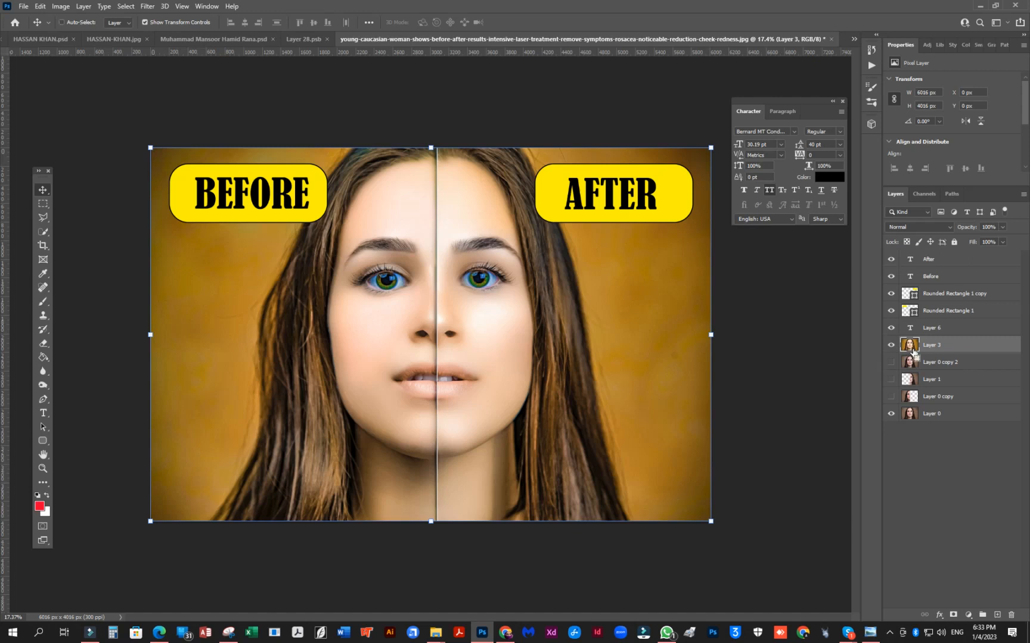
pyautogui.hotkey('ctrl', 'j')
pyautogui.click(891, 361)
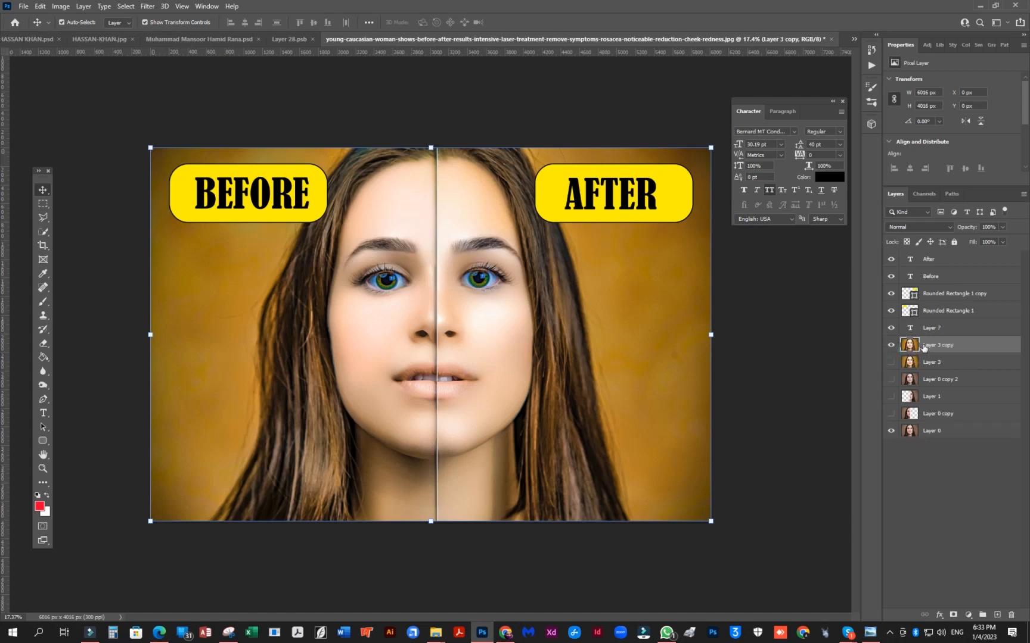
# Step: Select the half of Layer 3 copy left of the dividing line, delete it to reveal the original photo, and deselect
pyautogui.click(43, 204)
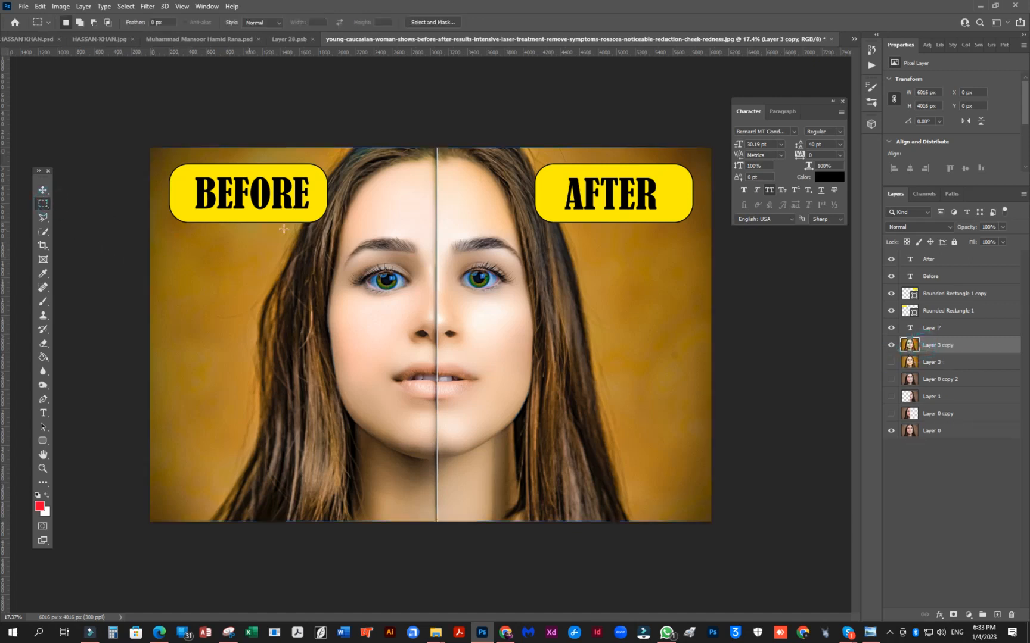
pyautogui.moveTo(435, 140); pyautogui.dragTo(114, 570)
pyautogui.press('Delete')
pyautogui.click(579, 446)
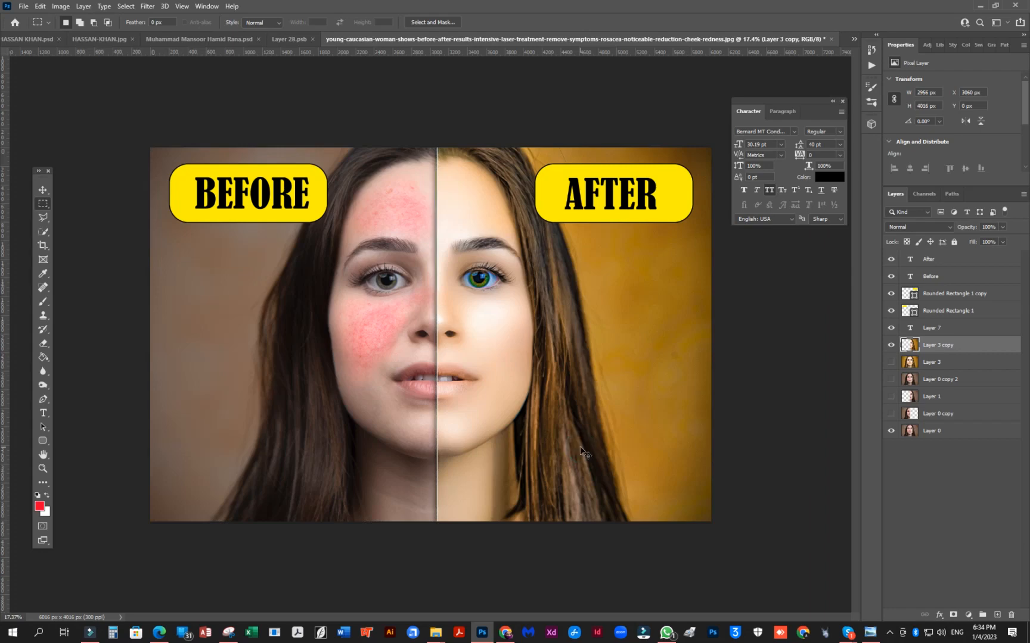
pyautogui.scroll(5, 434, 261)
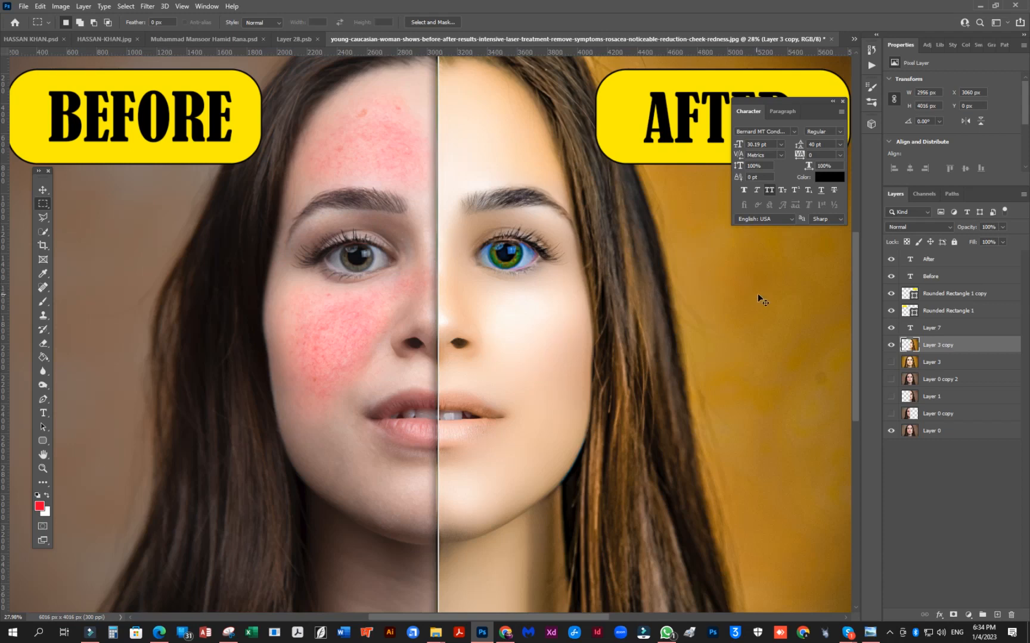
# Step: Undo the removal of the left half of Layer 3 copy and delete the selected half again
pyautogui.keyDown('ctrl'); pyautogui.click(917, 346); pyautogui.keyUp('ctrl')
pyautogui.hotkey('ctrl', 'z')
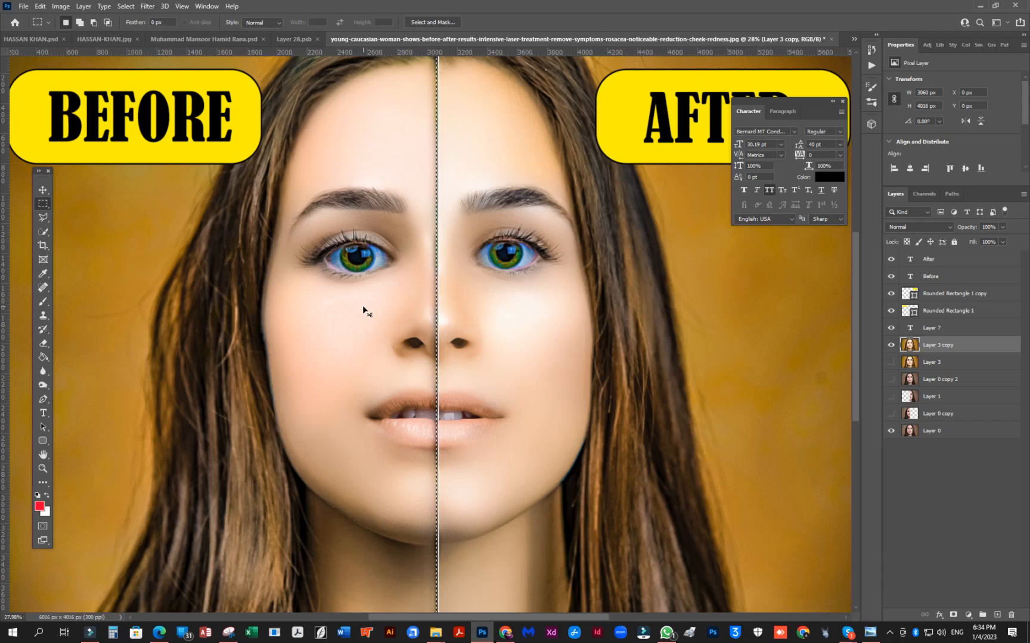
pyautogui.press('Delete')
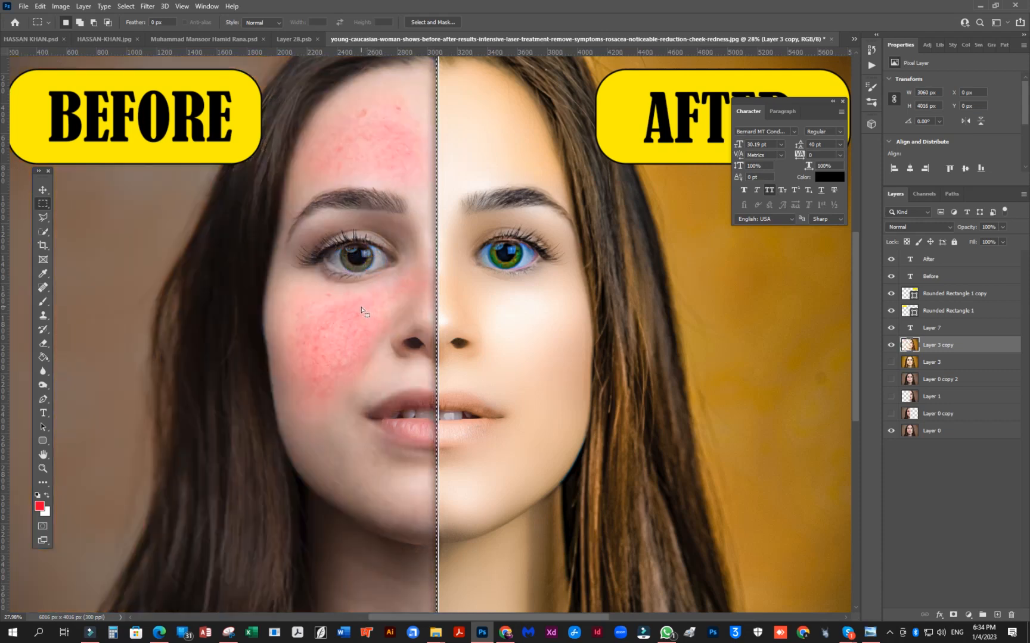
pyautogui.hotkey('ctrl', '0')
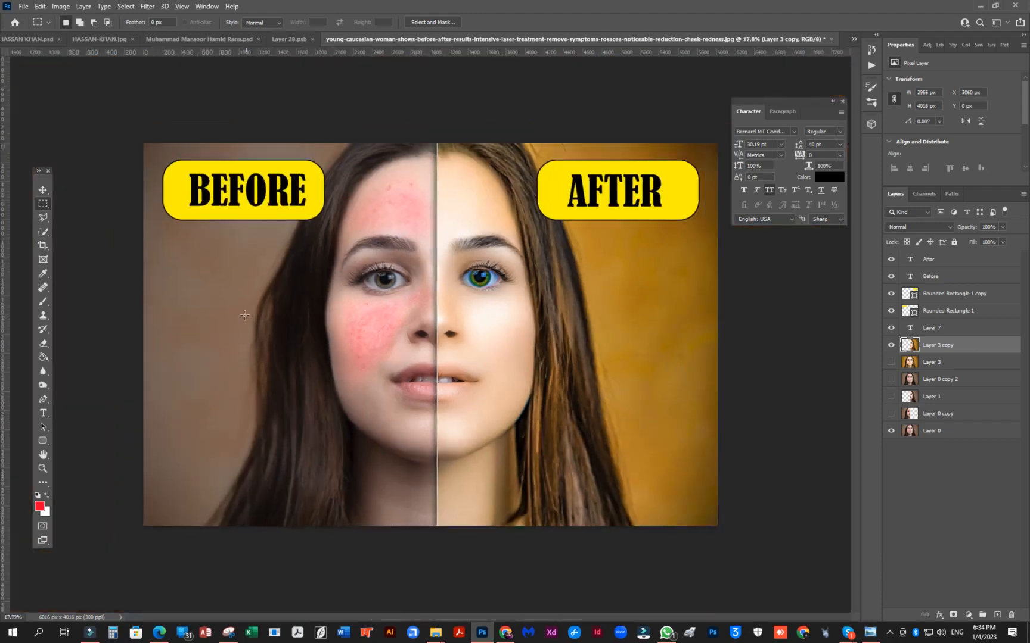
# Step: Examine the dividing line and compare the original and retouched halves of the portrait
pyautogui.click(43, 189)
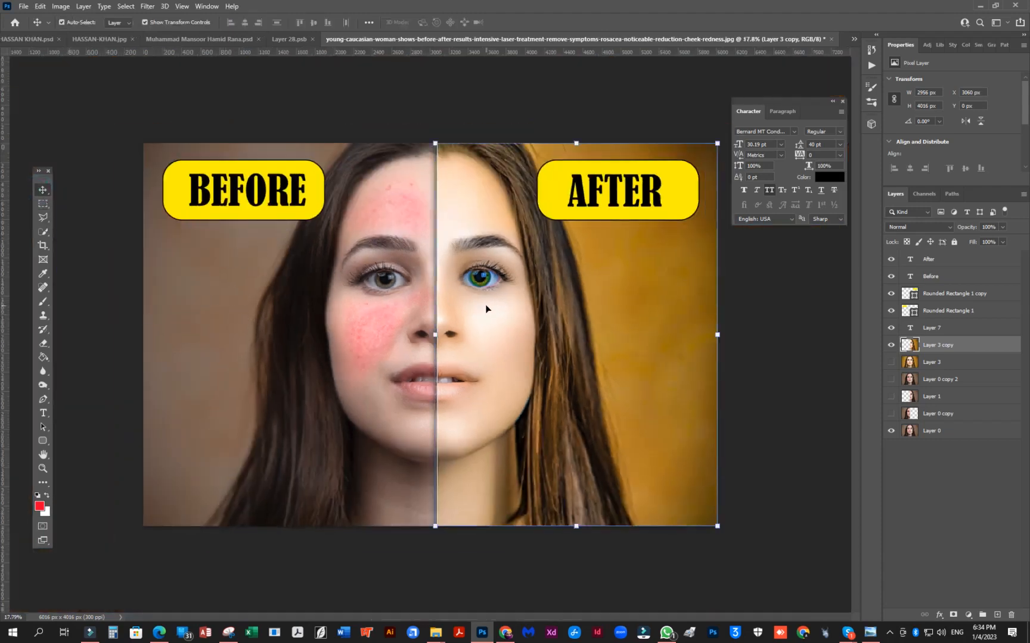
pyautogui.click(421, 110)
pyautogui.scroll(3, 475, 208)
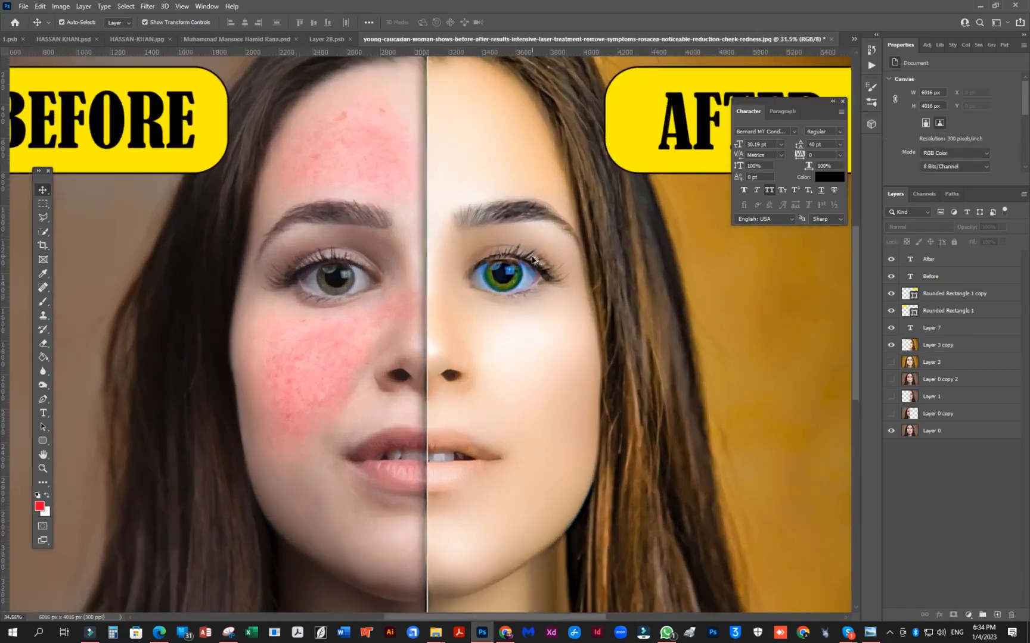
pyautogui.scroll(4, 524, 268)
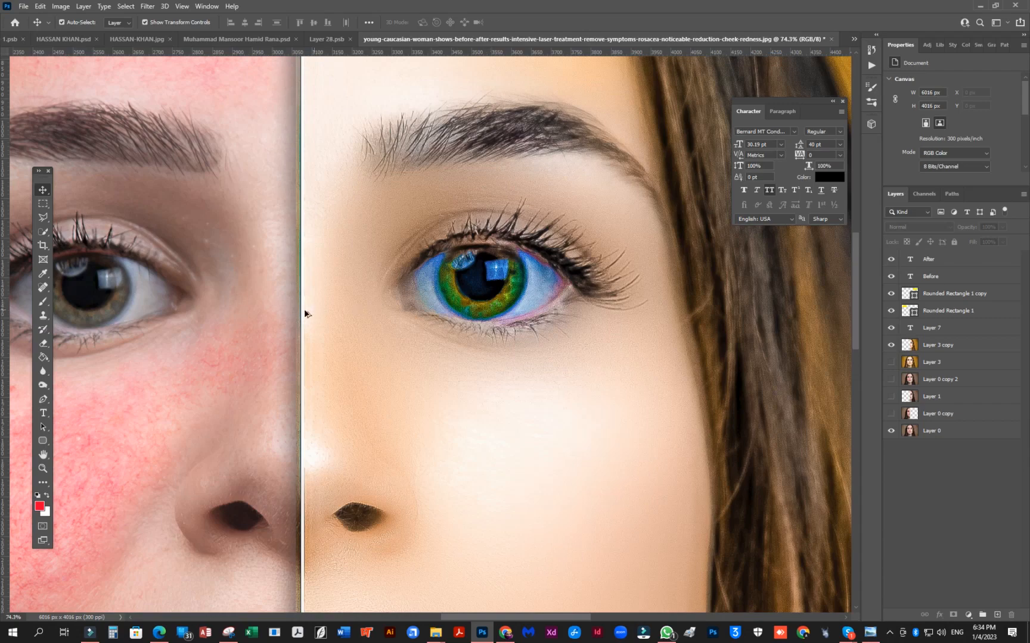
pyautogui.scroll(-5, 304, 310)
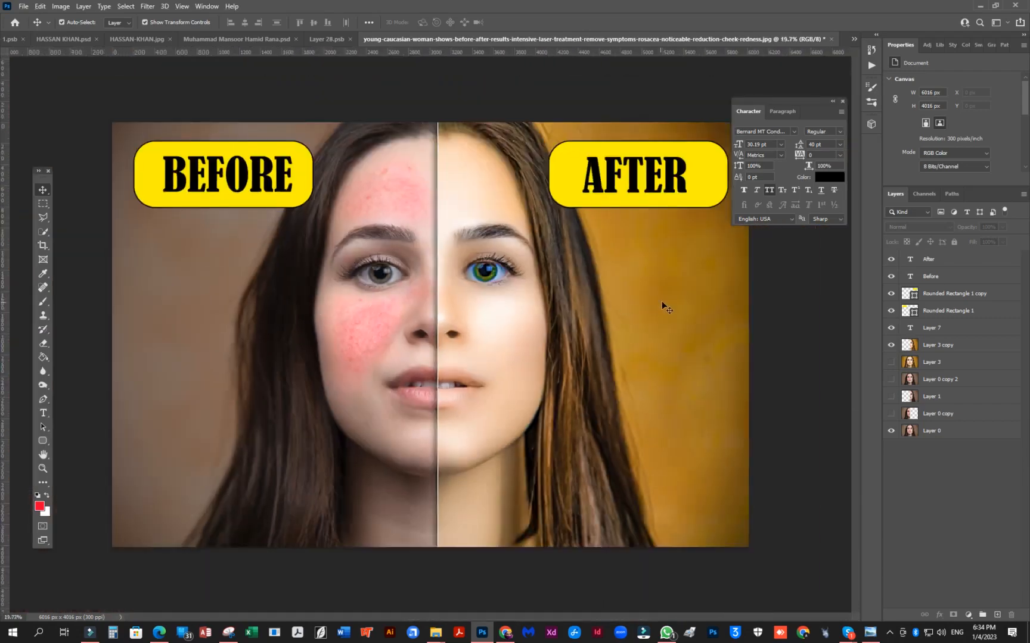
pyautogui.click(662, 305)
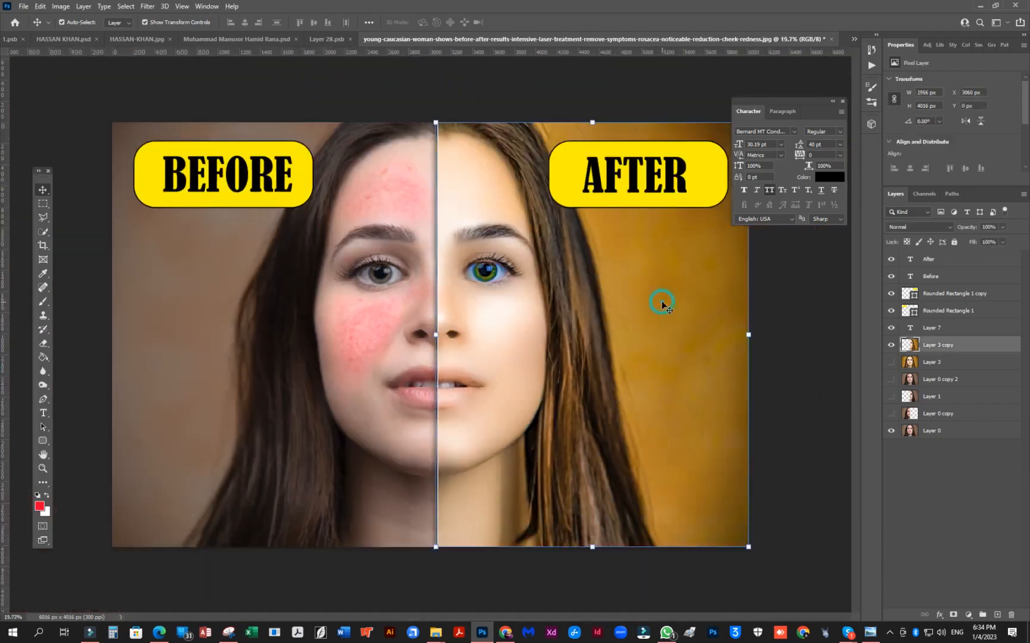
pyautogui.click(237, 342)
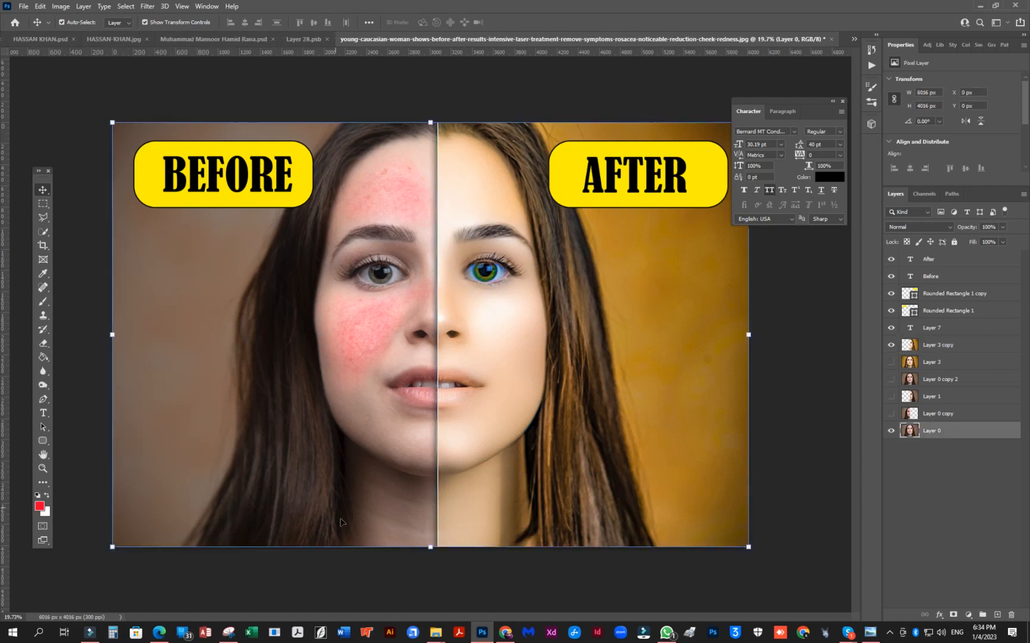
pyautogui.click(351, 573)
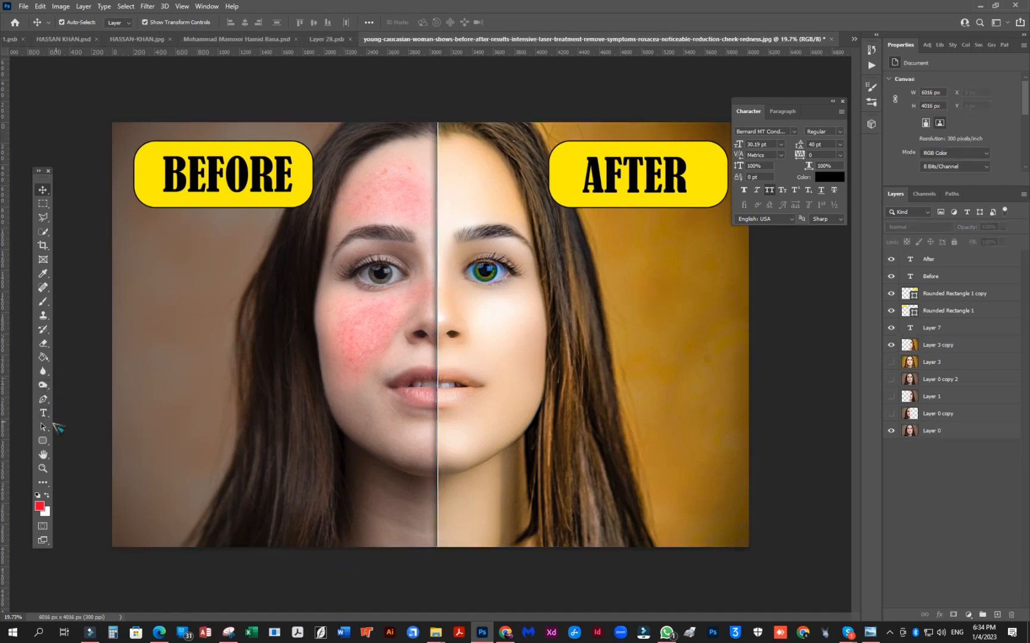
# Step: Draw a red rounded rectangle left of the face and resize it into a bar about 1355 × 375 px
pyautogui.click(43, 441)
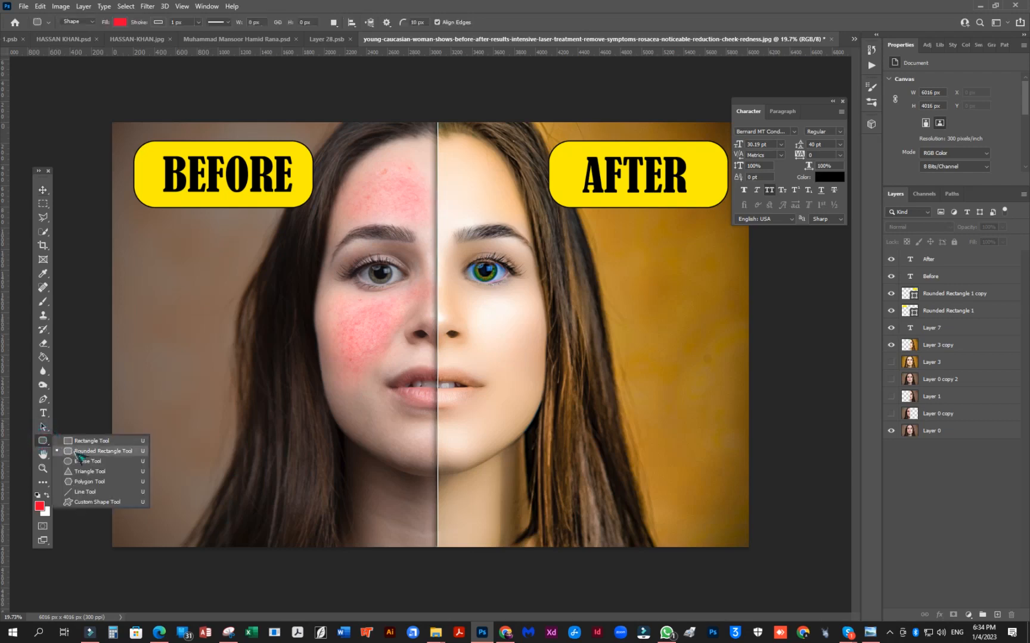
pyautogui.click(76, 452)
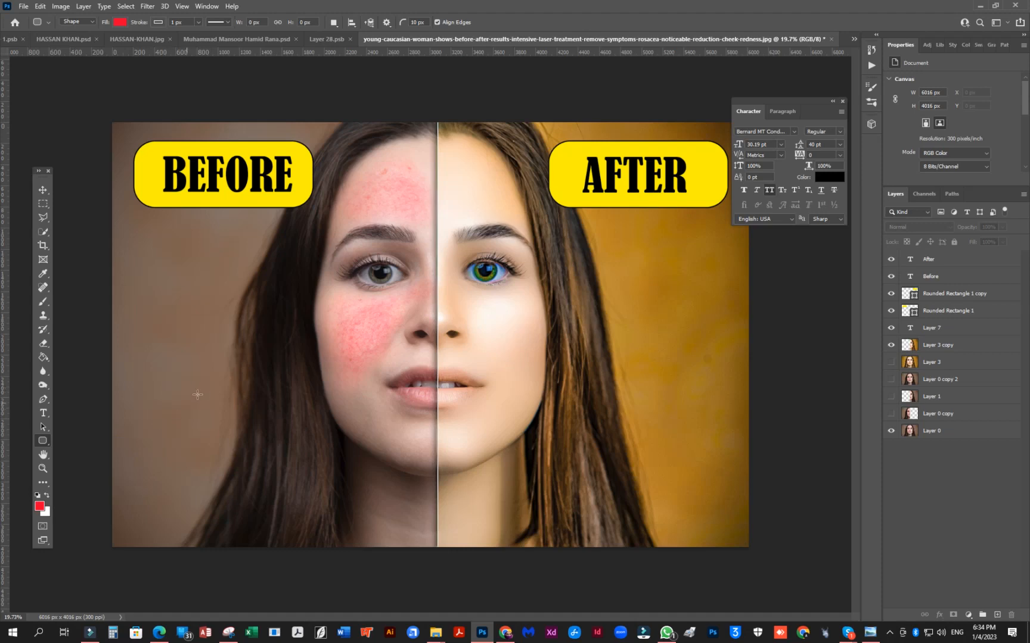
pyautogui.moveTo(181, 311); pyautogui.dragTo(320, 328)
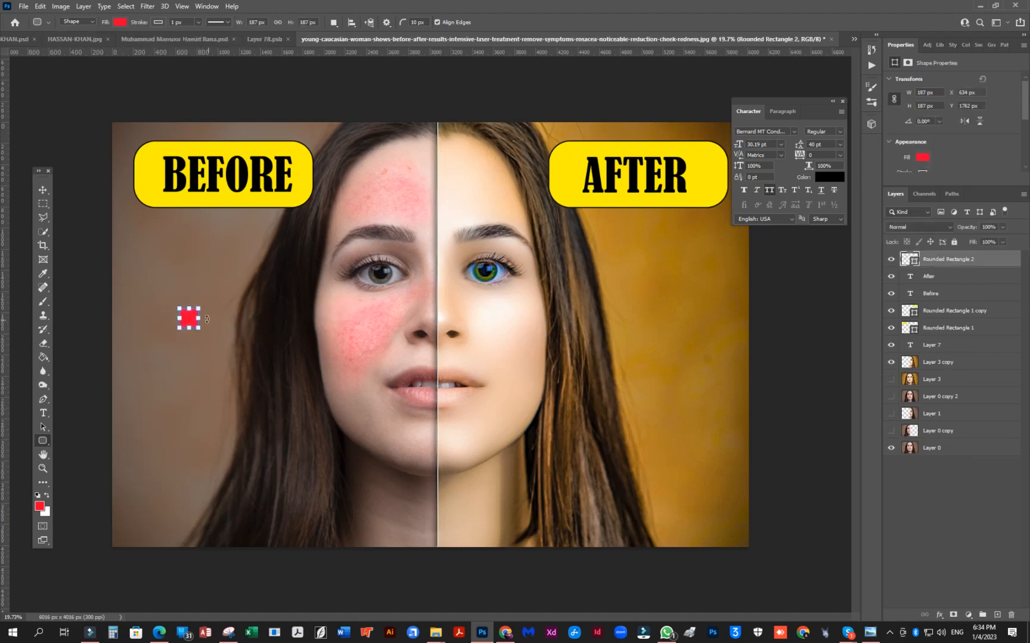
pyautogui.moveTo(199, 315); pyautogui.dragTo(278, 312)
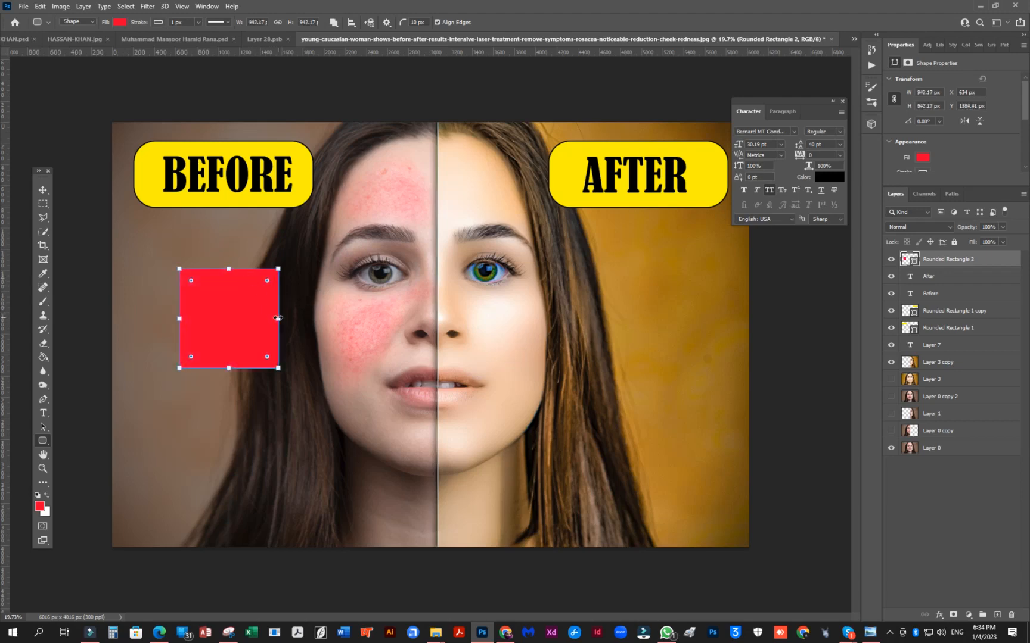
pyautogui.moveTo(229, 267); pyautogui.dragTo(359, 349)
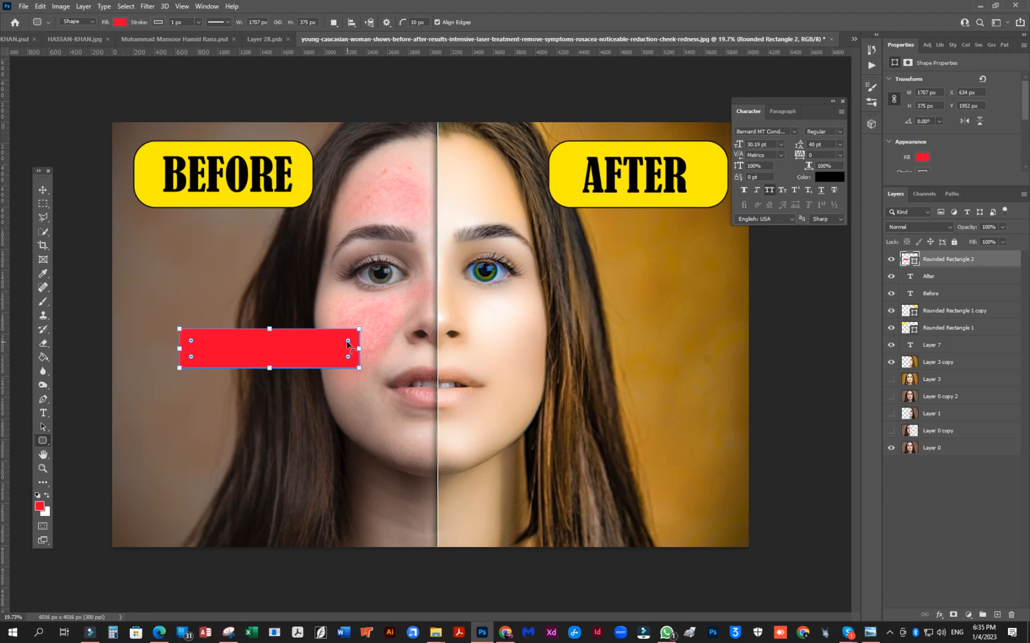
pyautogui.moveTo(347, 345); pyautogui.dragTo(313, 349)
# Step: Move the red bar below the BEFORE label, flush with its left edge, and scale it proportionally to about 951 × 263 px
pyautogui.moveTo(251, 334); pyautogui.dragTo(269, 353)
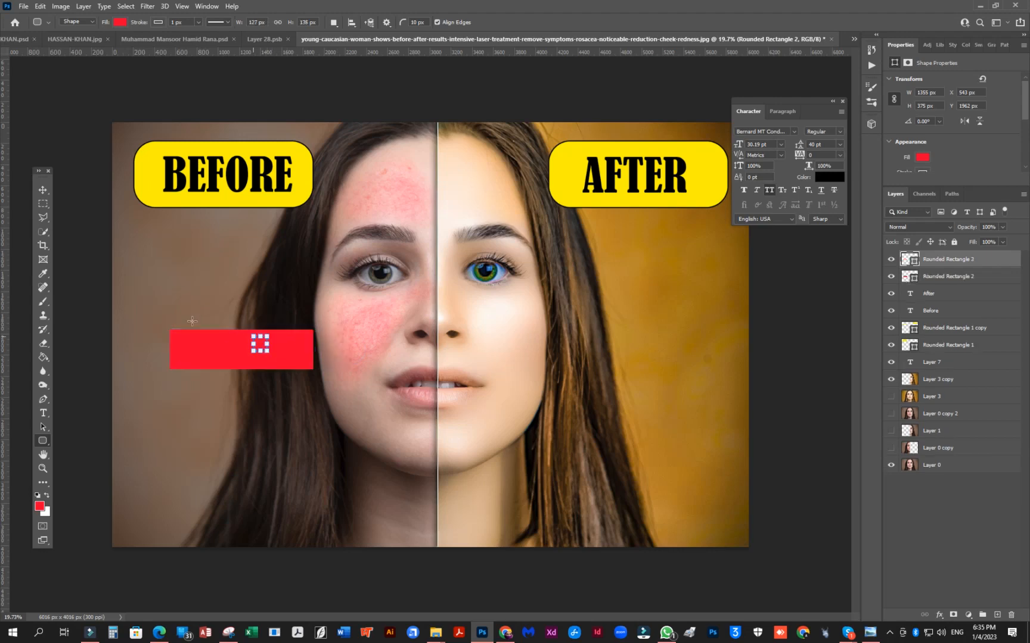
pyautogui.hotkey('ctrl', 'z')
pyautogui.click(43, 190)
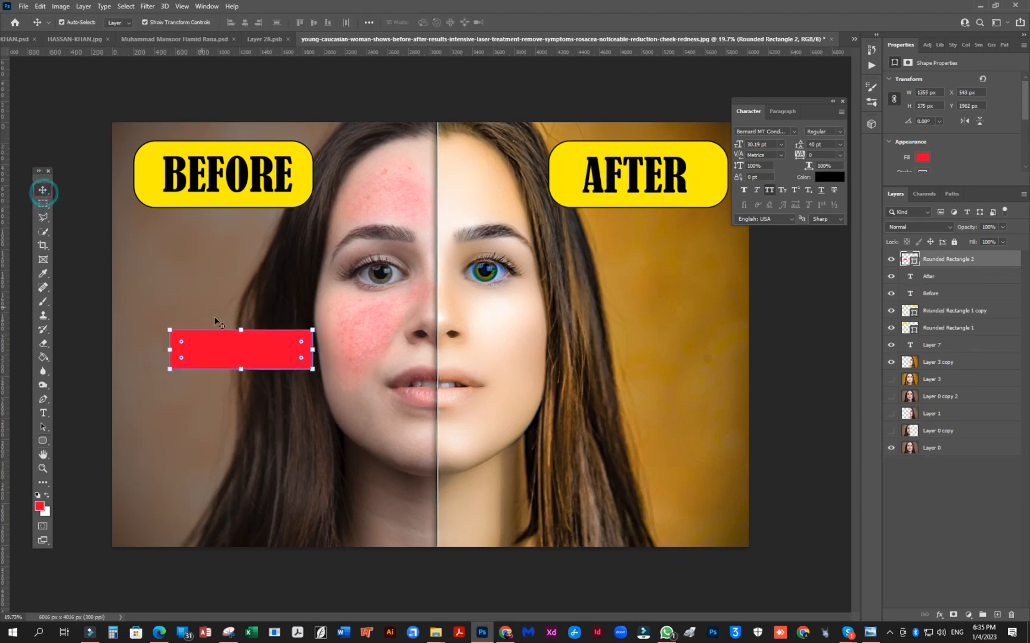
pyautogui.moveTo(234, 343); pyautogui.dragTo(200, 283)
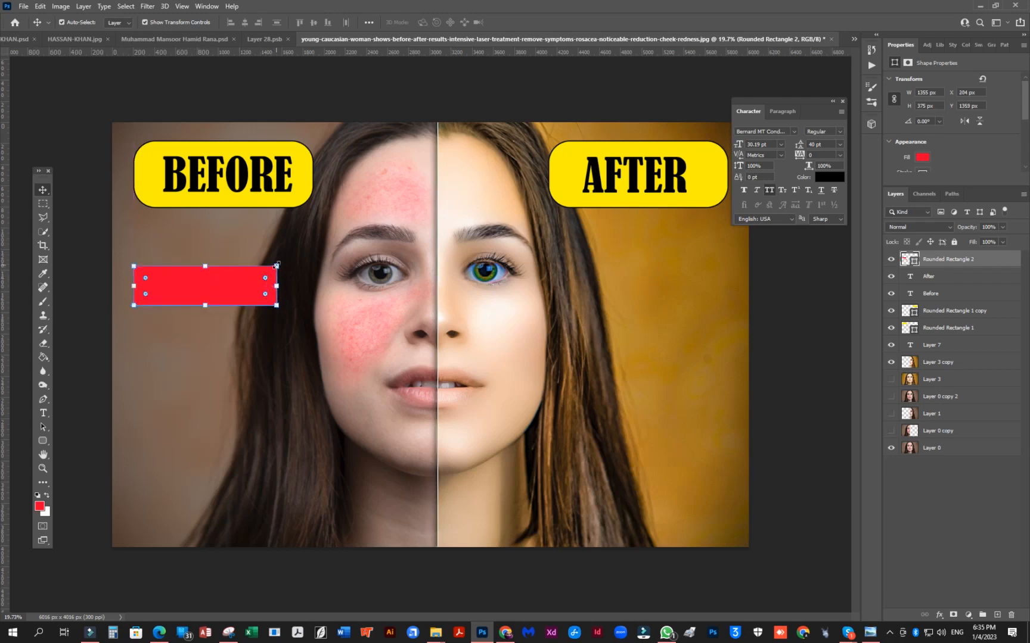
pyautogui.moveTo(276, 266); pyautogui.dragTo(233, 277)
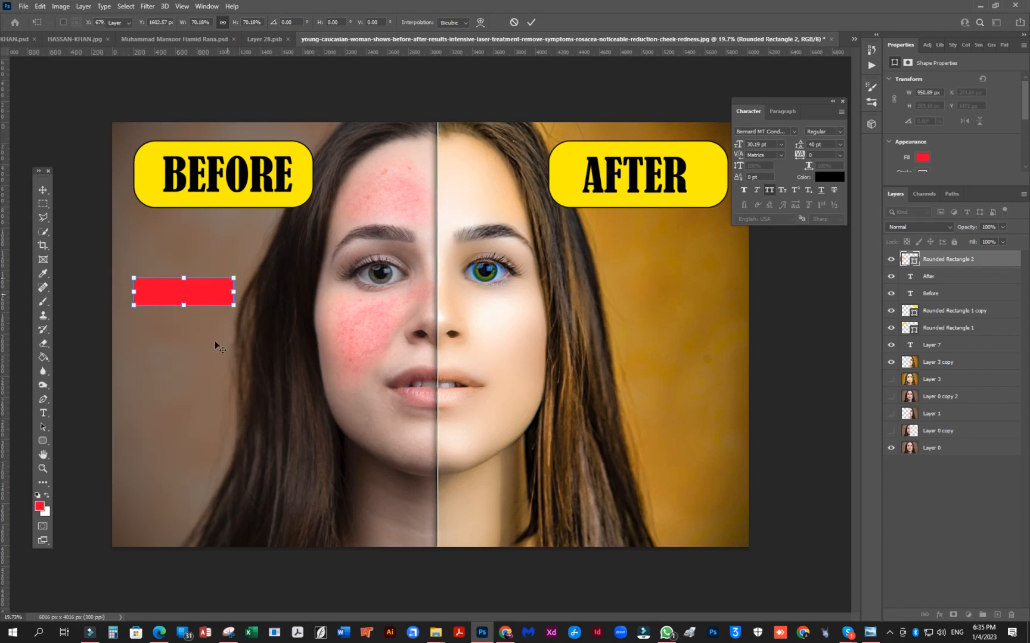
pyautogui.press('Return')
# Step: Draw a red triangle about 781 × 593 px below the red bar
pyautogui.click(46, 442)
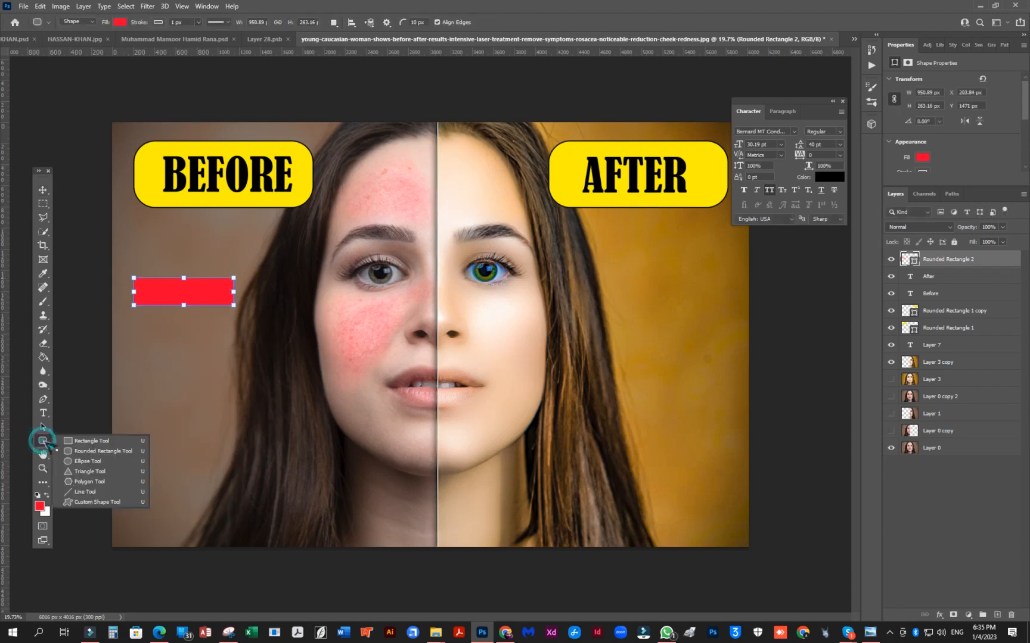
pyautogui.click(81, 473)
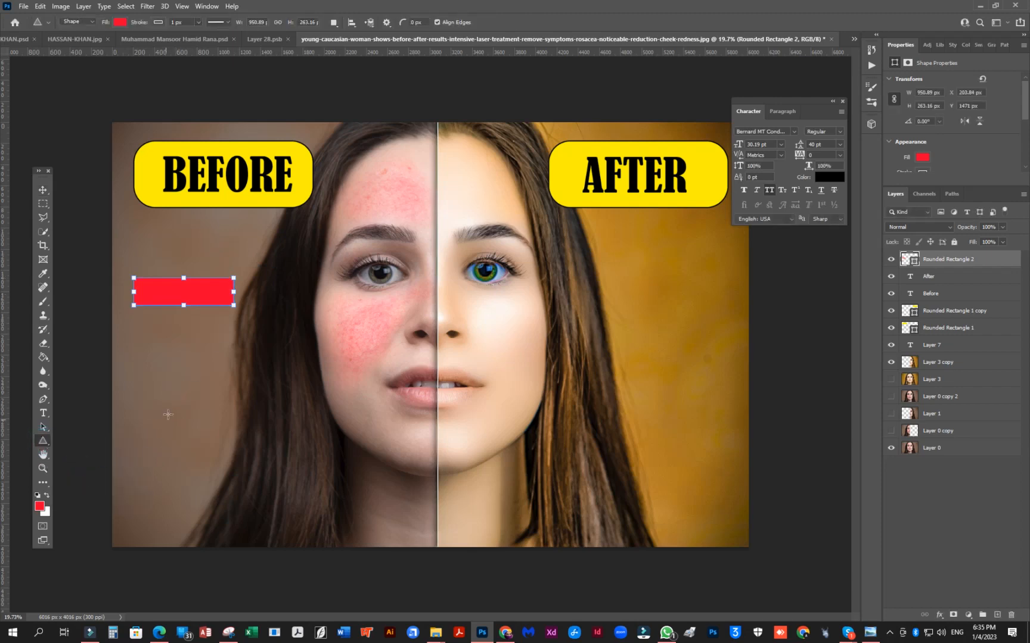
pyautogui.moveTo(154, 350); pyautogui.dragTo(236, 412)
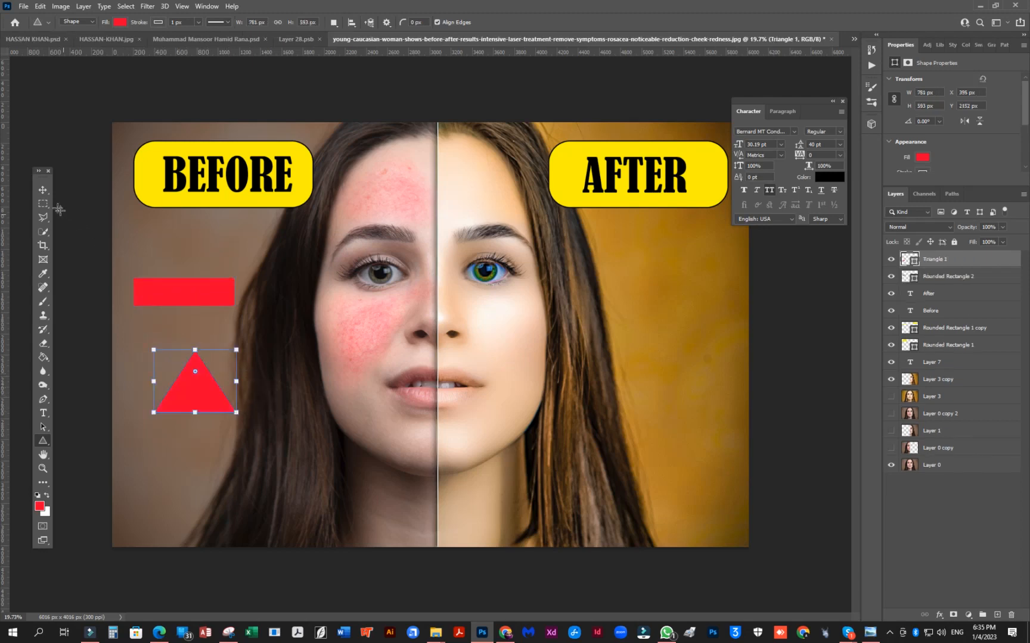
# Step: Rotate the triangle about 90° clockwise and join it to the right end of the red bar as an arrowhead
pyautogui.click(42, 190)
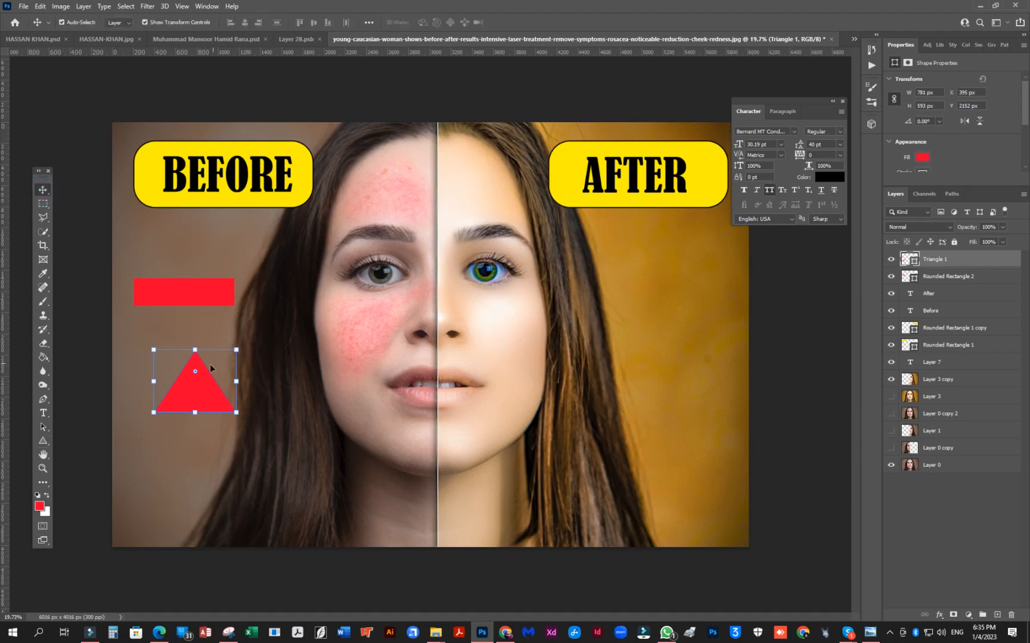
pyautogui.moveTo(244, 338); pyautogui.dragTo(232, 416)
pyautogui.moveTo(186, 372); pyautogui.dragTo(257, 285)
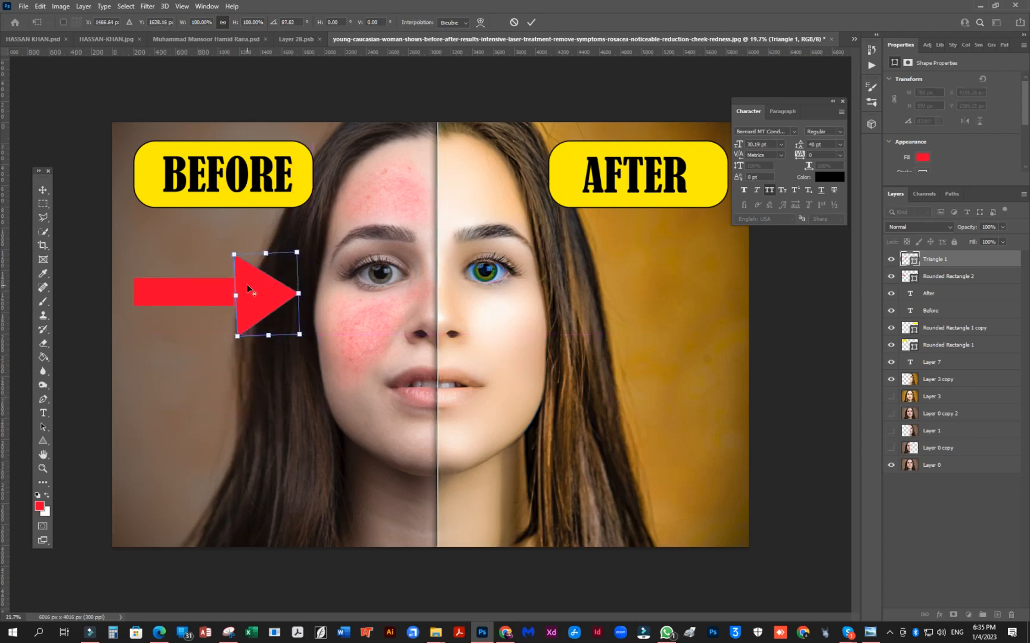
pyautogui.scroll(4, 247, 286)
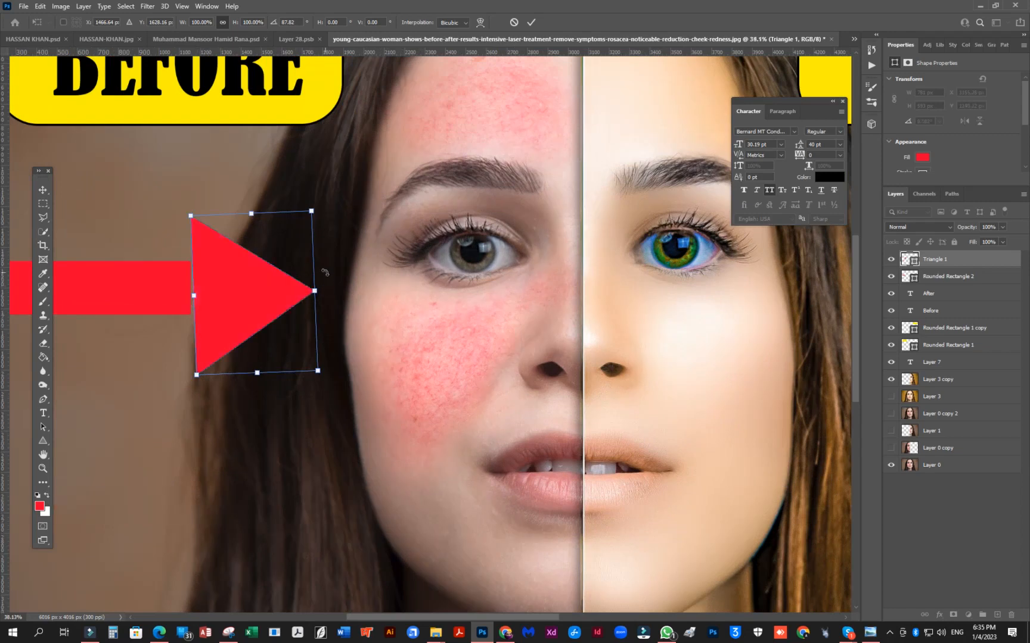
pyautogui.moveTo(324, 271); pyautogui.dragTo(326, 273)
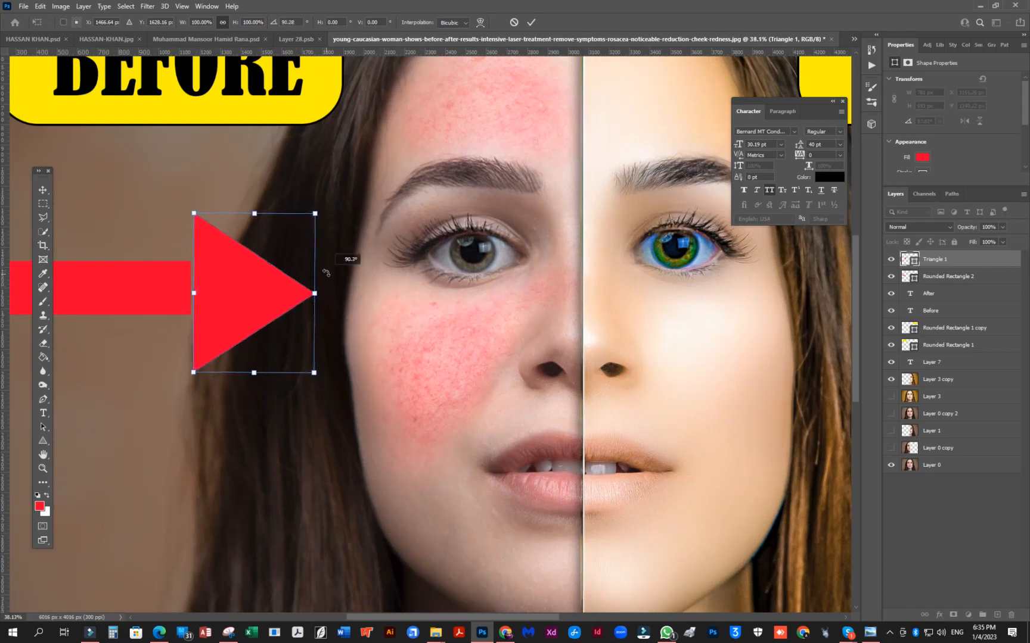
pyautogui.doubleClick(246, 282)
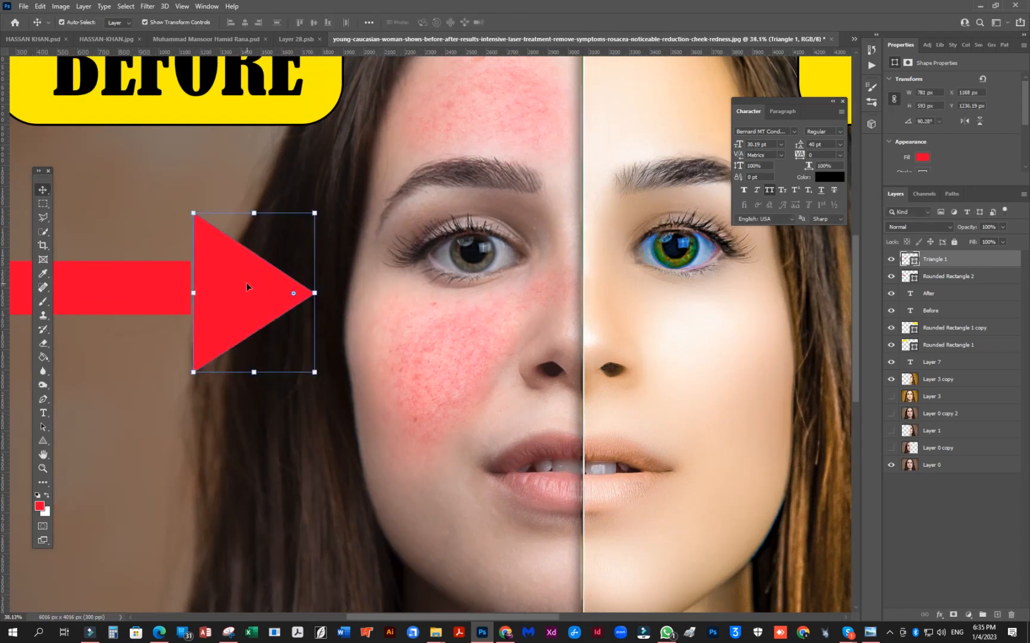
pyautogui.moveTo(249, 287); pyautogui.dragTo(238, 287)
pyautogui.click(126, 198)
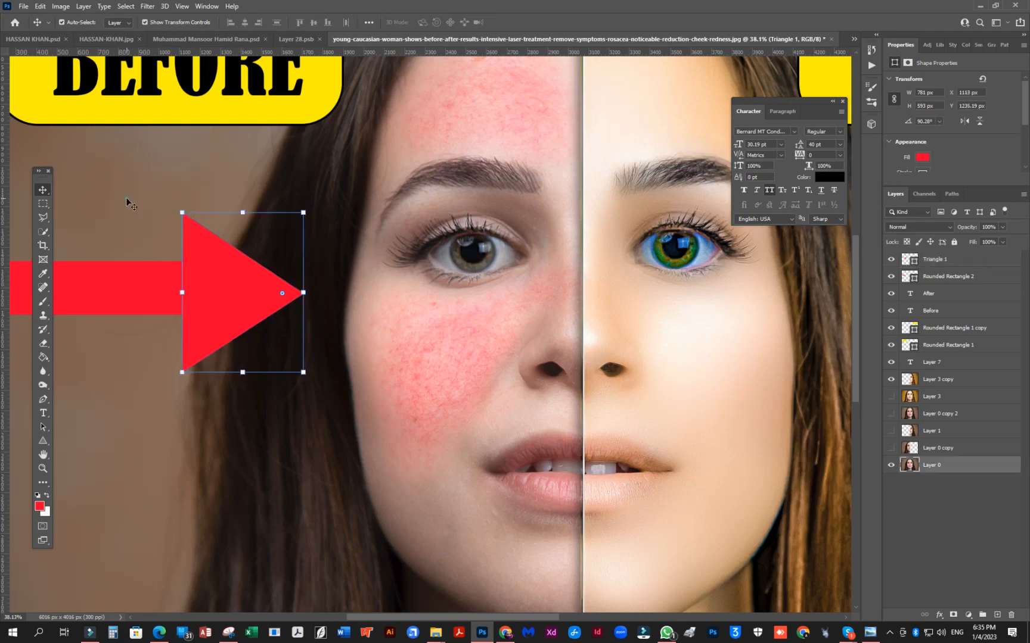
# Step: Remove the stroke from the triangular arrowhead
pyautogui.click(214, 291)
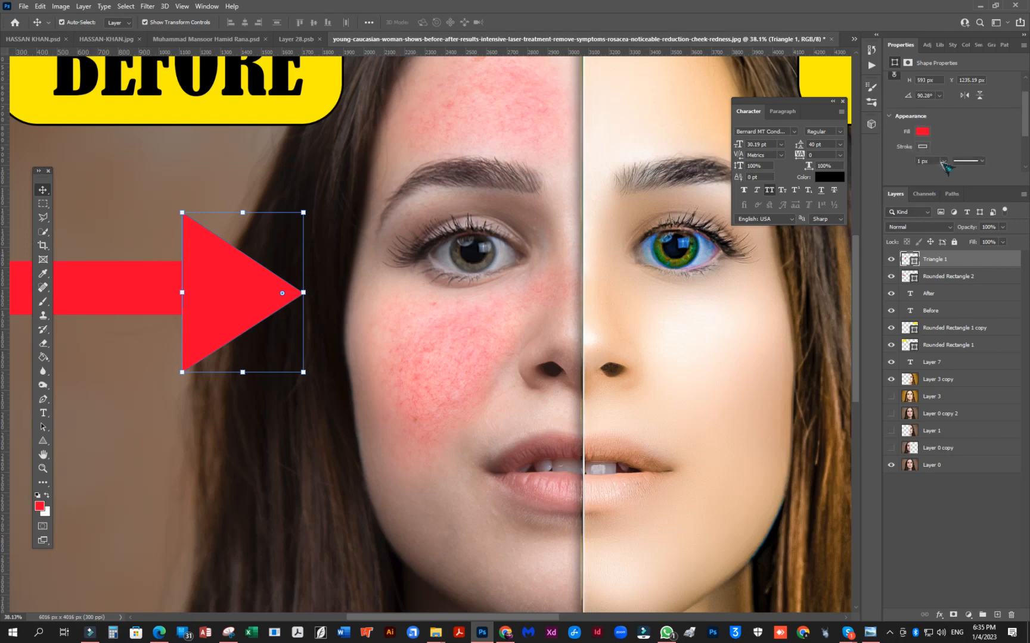
pyautogui.click(922, 146)
pyautogui.click(886, 168)
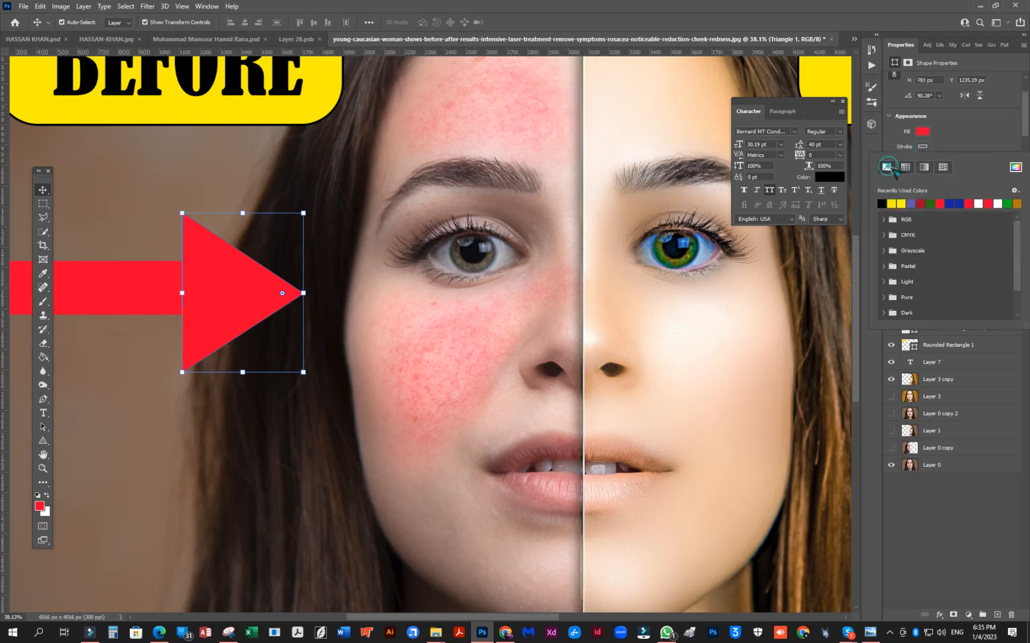
pyautogui.click(138, 201)
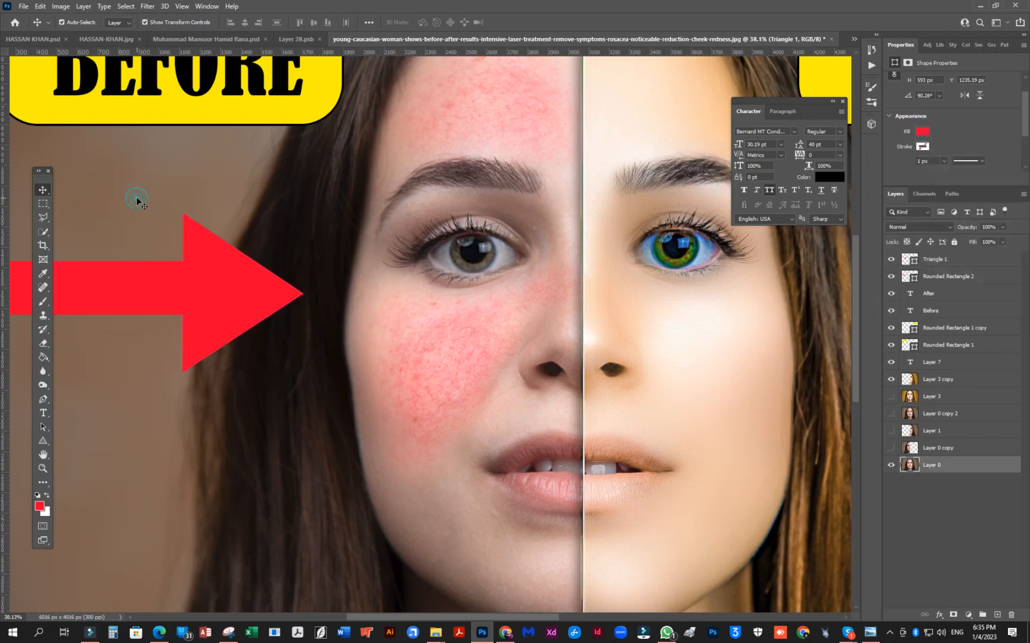
# Step: Remove the stroke from the red bar that forms the arrow's shaft
pyautogui.scroll(5, 131, 222)
pyautogui.scroll(8, 175, 291)
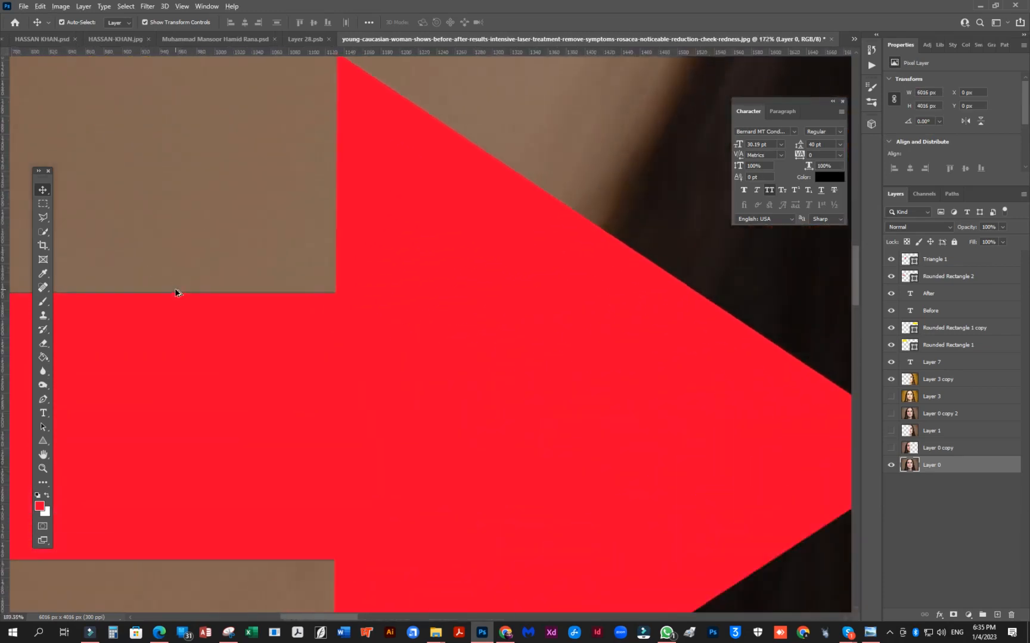
pyautogui.click(295, 331)
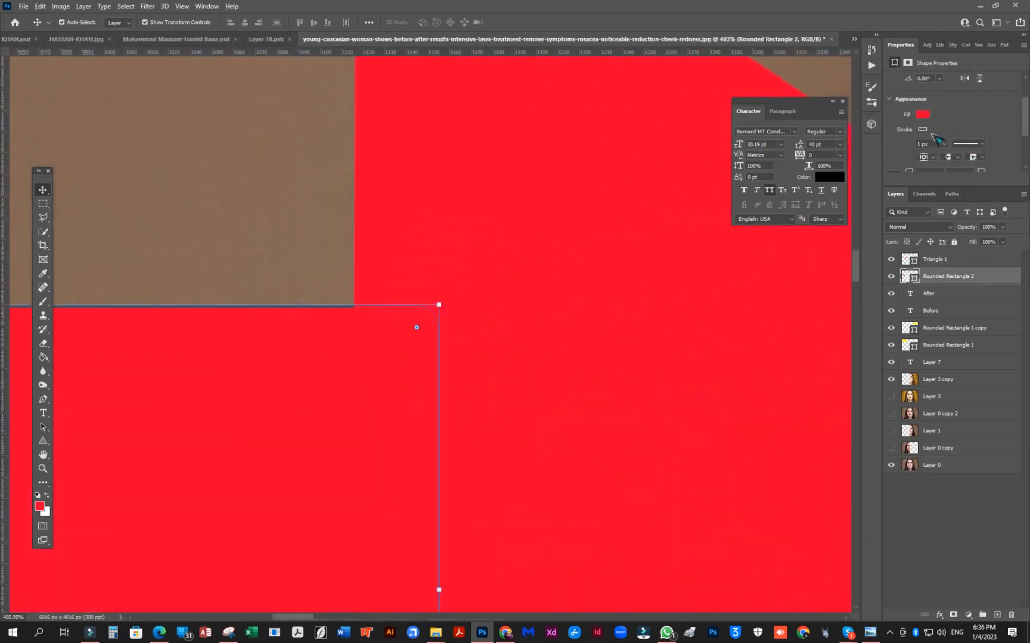
pyautogui.click(921, 128)
pyautogui.click(886, 149)
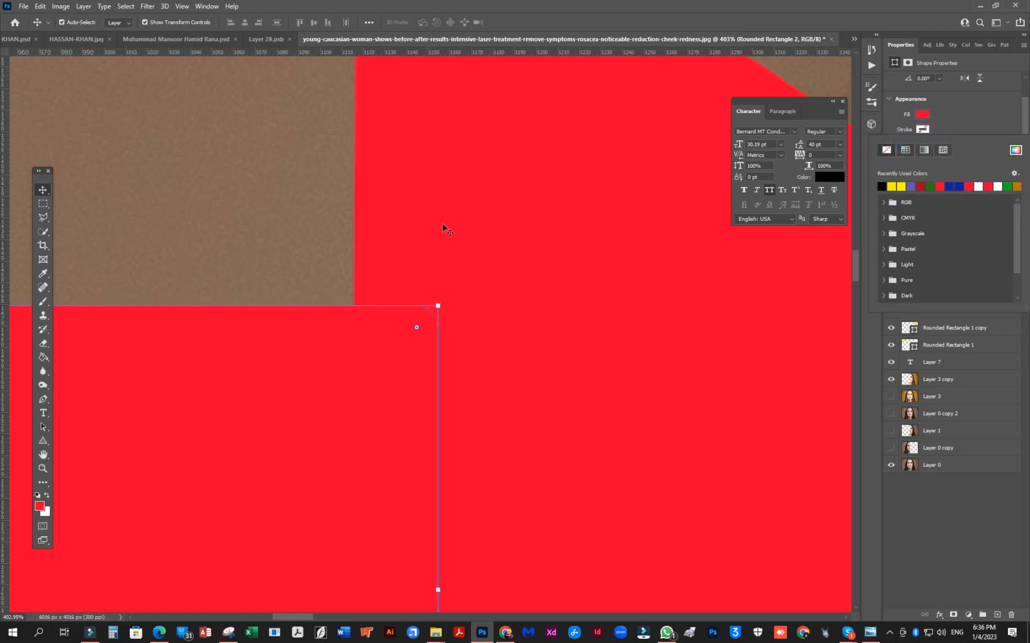
pyautogui.click(180, 212)
pyautogui.scroll(-6, 257, 271)
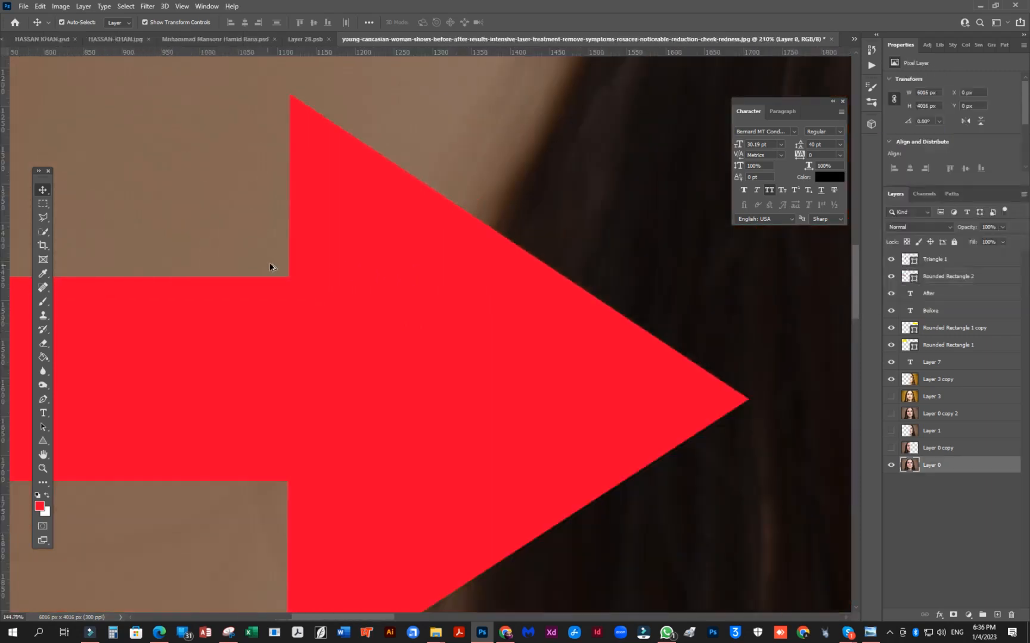
# Step: Round the corners of the red triangular arrowhead slightly, then deselect all layers
pyautogui.click(358, 258)
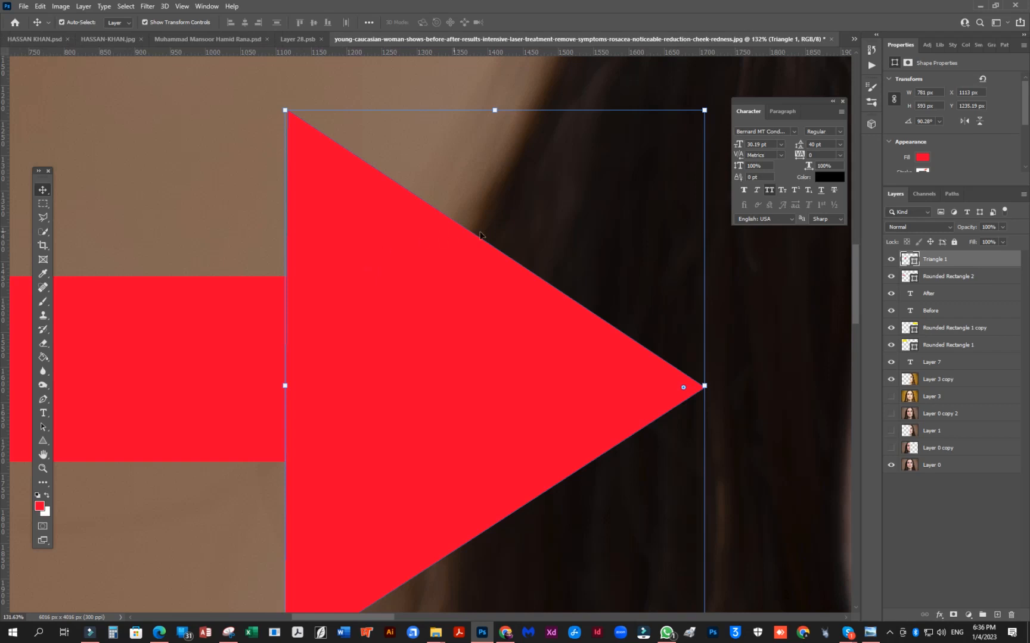
pyautogui.moveTo(683, 390); pyautogui.dragTo(647, 389)
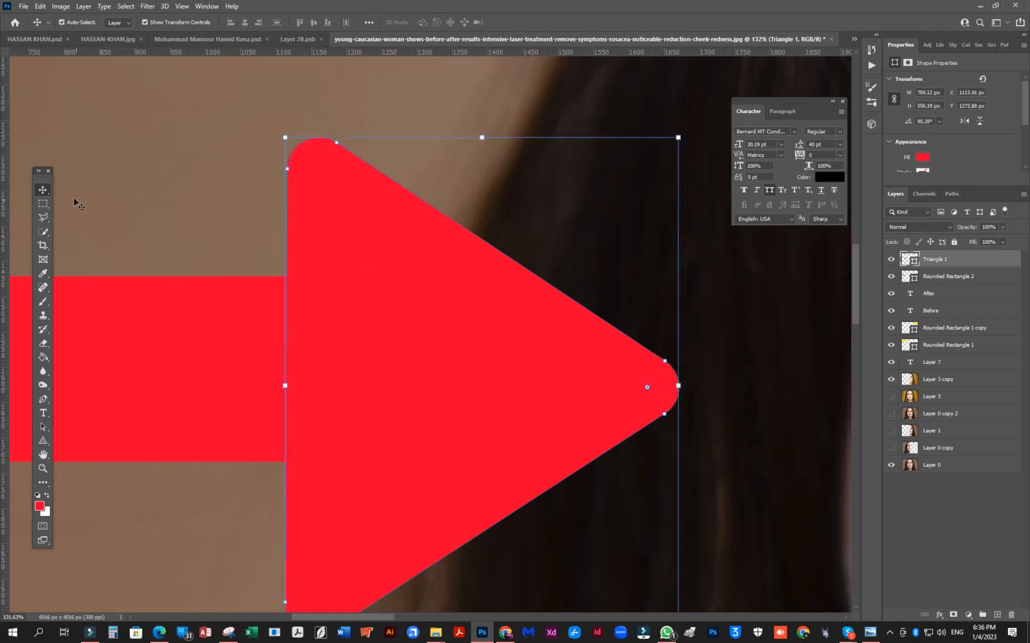
pyautogui.click(103, 202)
pyautogui.scroll(-3, 188, 228)
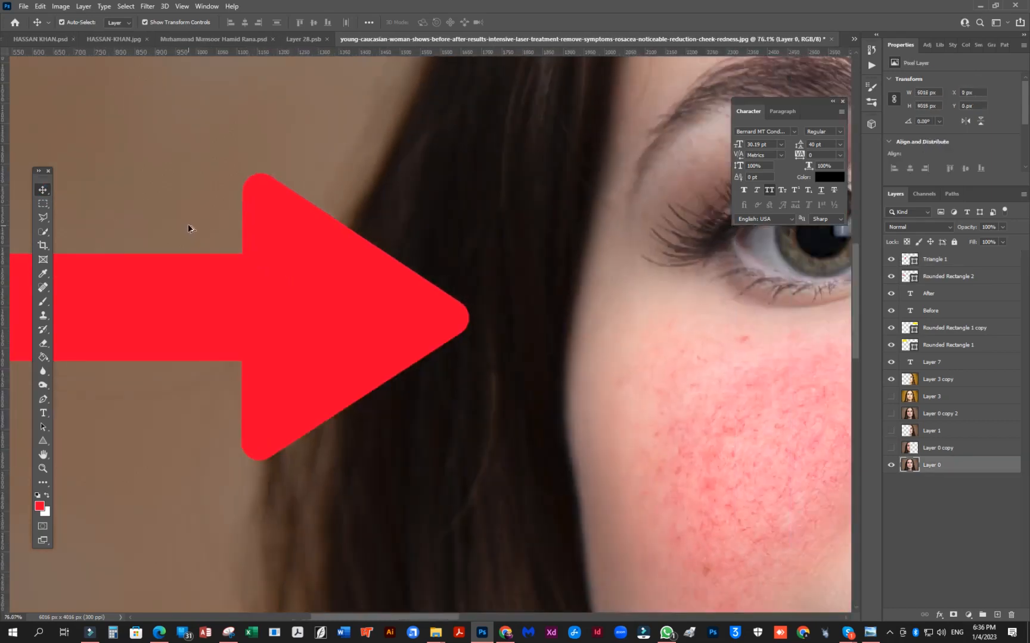
pyautogui.scroll(-5, 188, 229)
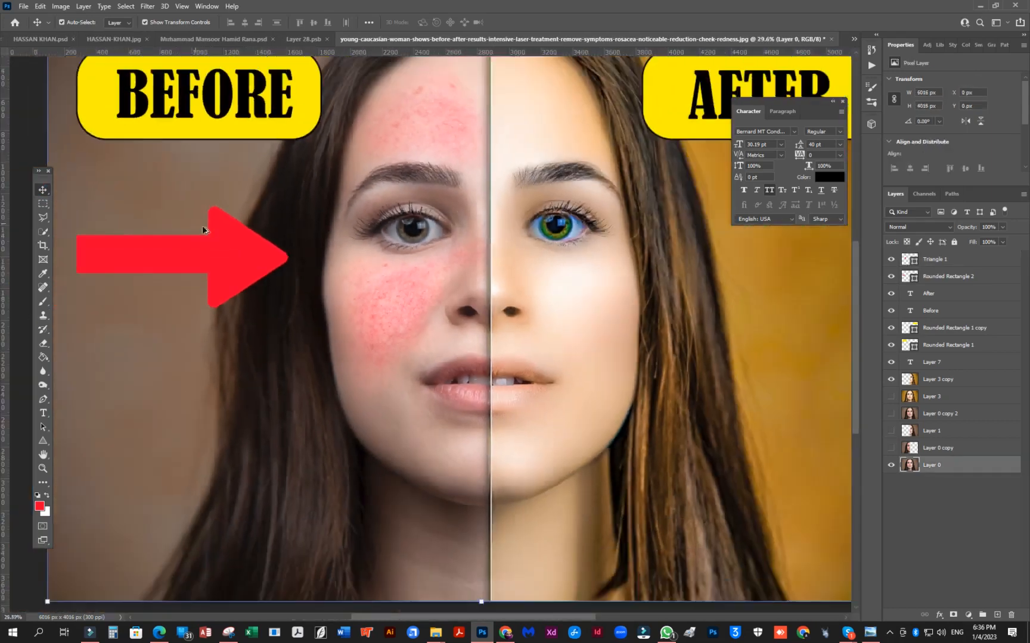
pyautogui.scroll(-2, 202, 225)
pyautogui.click(43, 189)
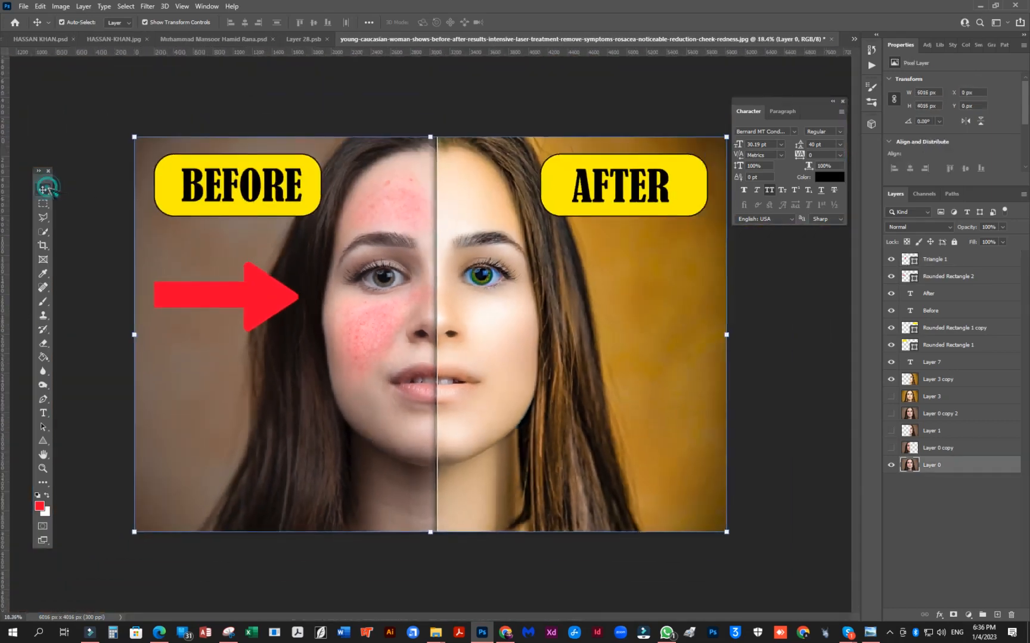
pyautogui.click(118, 203)
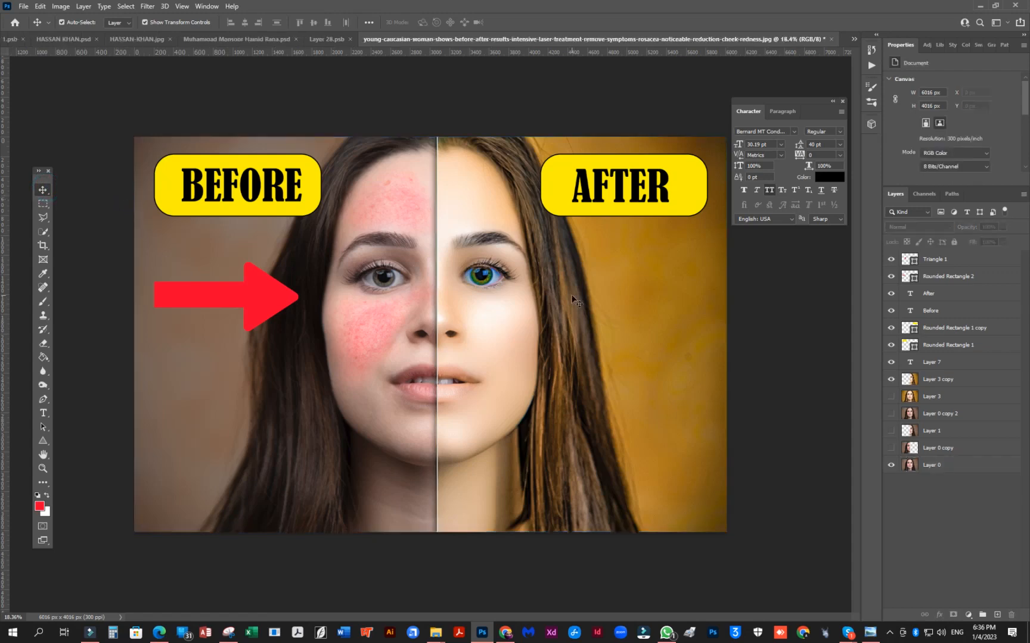
pyautogui.scroll(1, 591, 293)
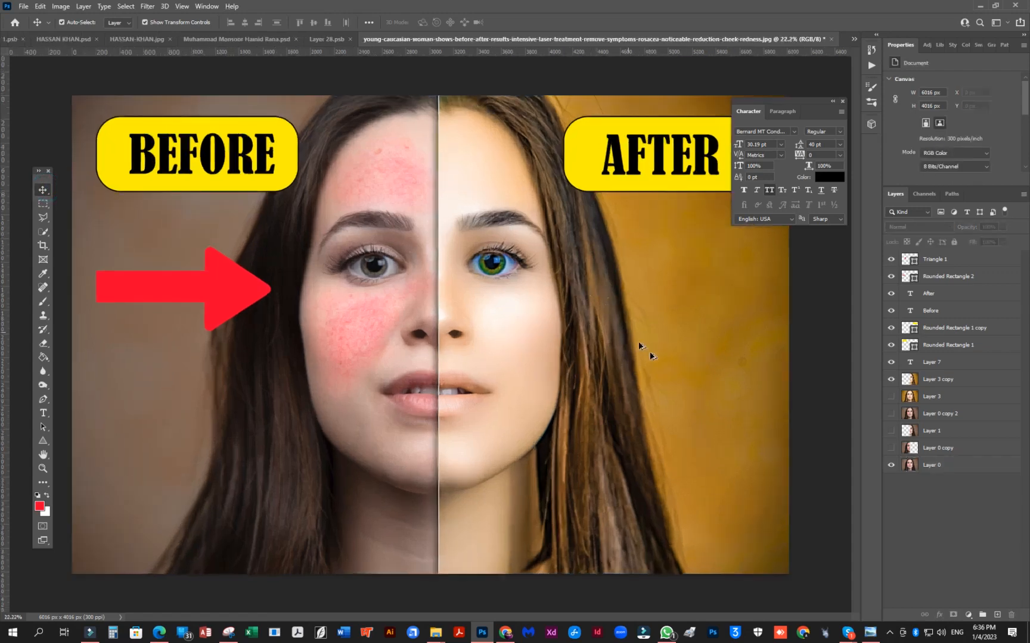
pyautogui.scroll(-1, 639, 346)
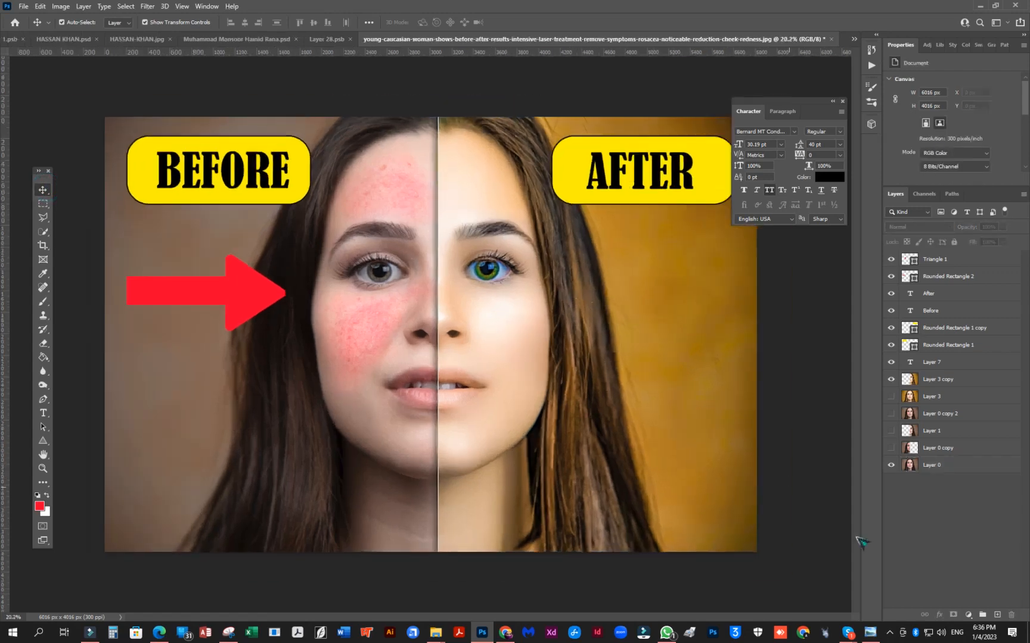
pyautogui.click(890, 633)
pyautogui.rightClick(888, 591)
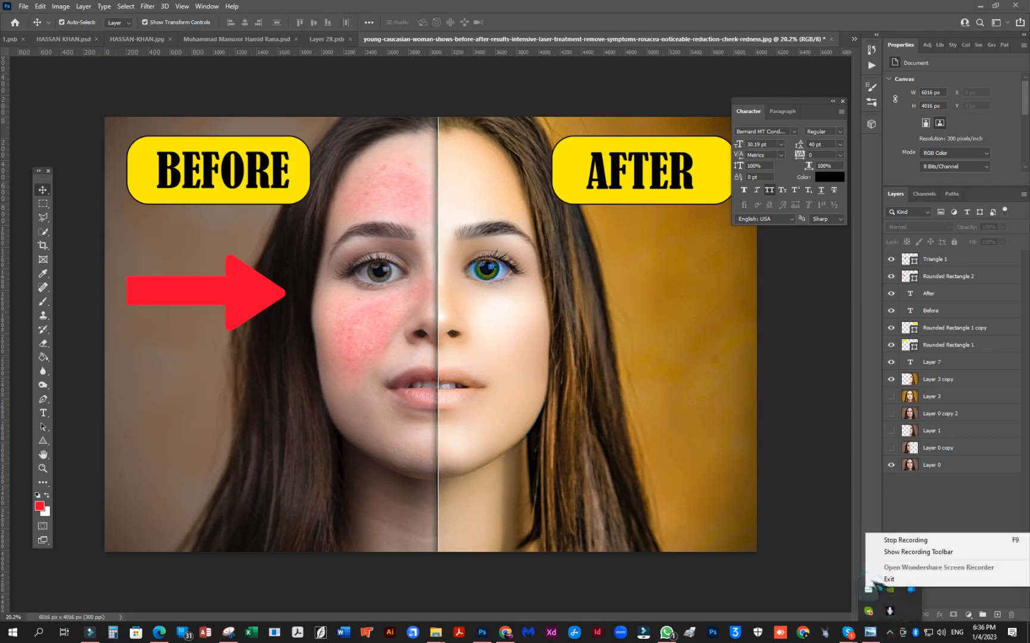